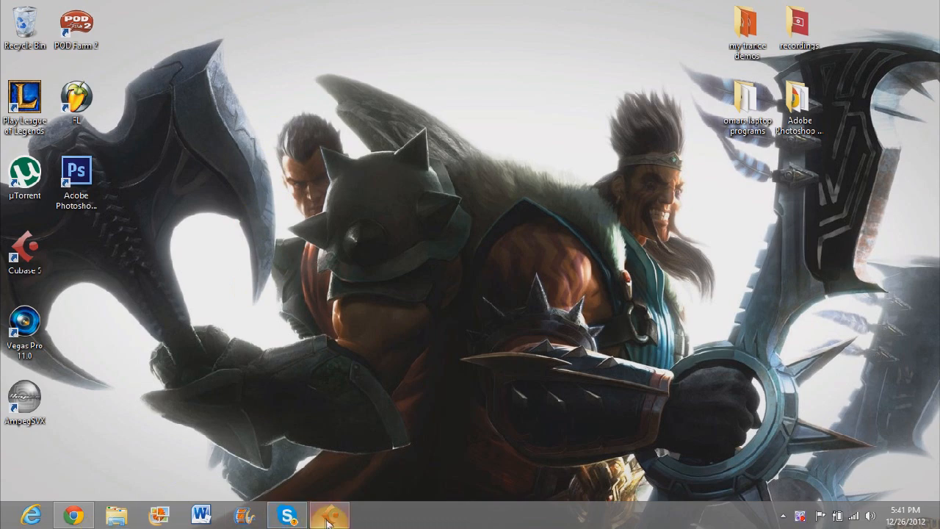
- Switch to Cubase, view the POD Farm Distortions insert on Audio 01, and close Cubase
click(329, 517)
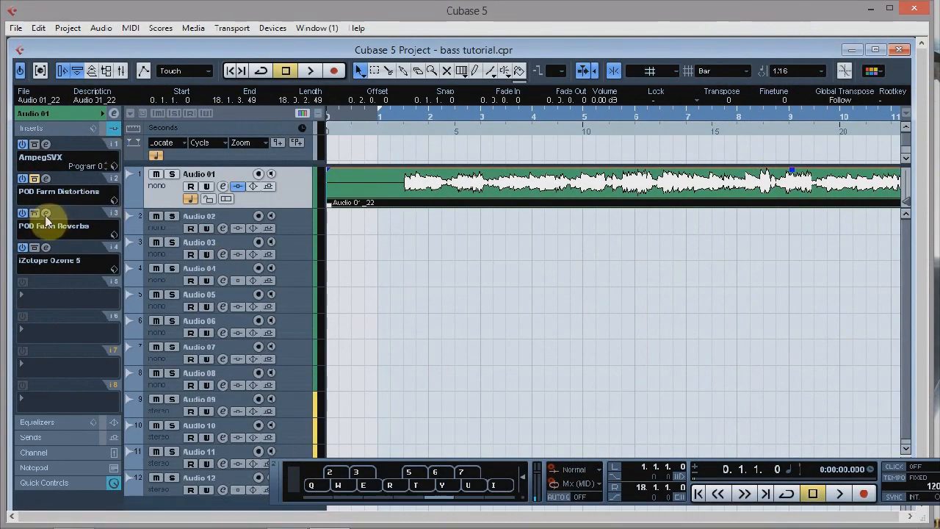
click(47, 181)
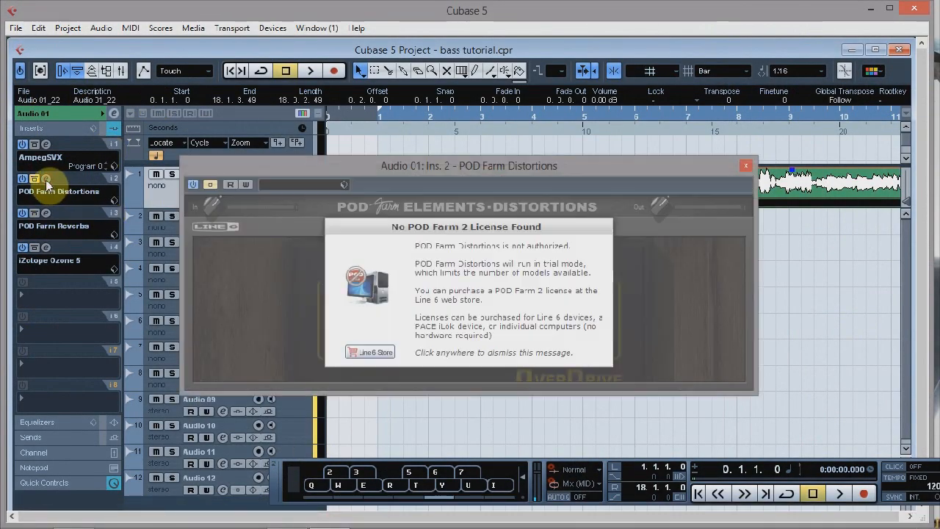
click(47, 180)
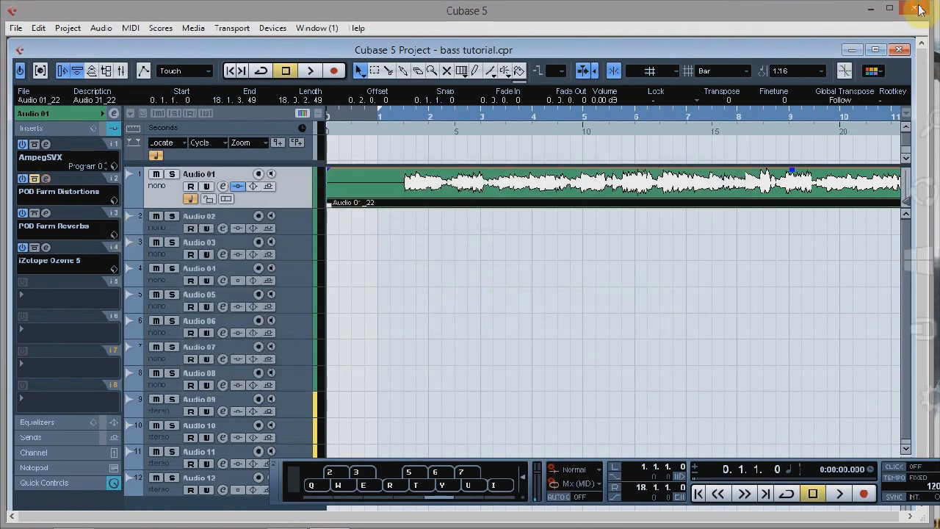
click(915, 8)
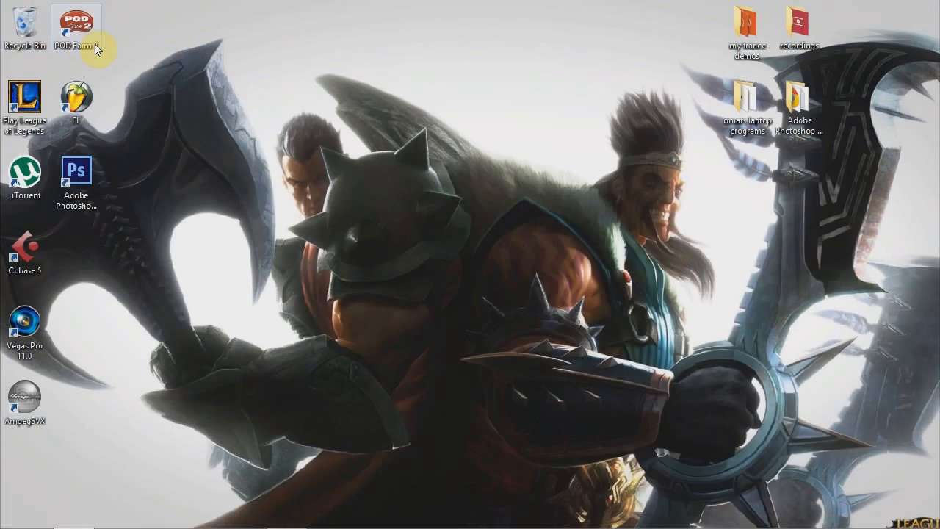
- Open POD Farm 2 and look through the available guitar amp models
double_click(91, 26)
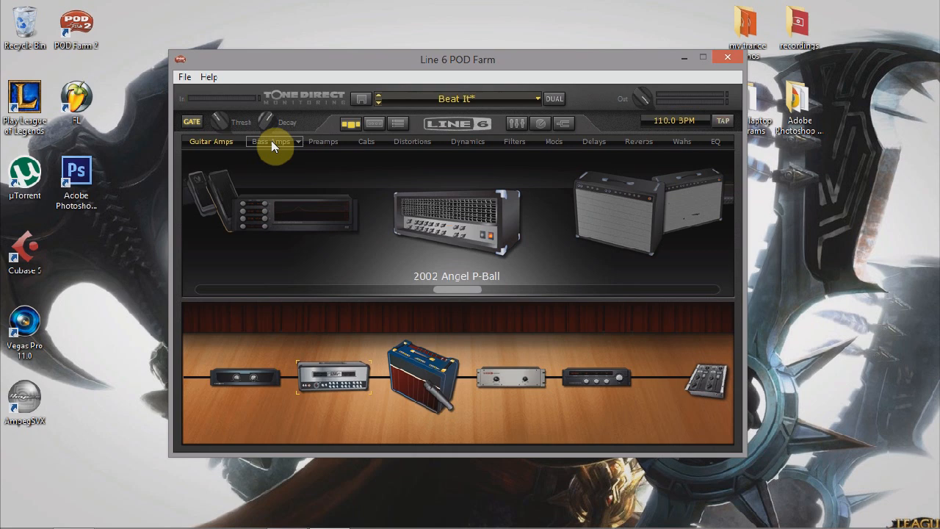
click(628, 230)
click(628, 230)
click(628, 230)
click(628, 230)
click(628, 230)
click(628, 230)
click(628, 230)
click(628, 230)
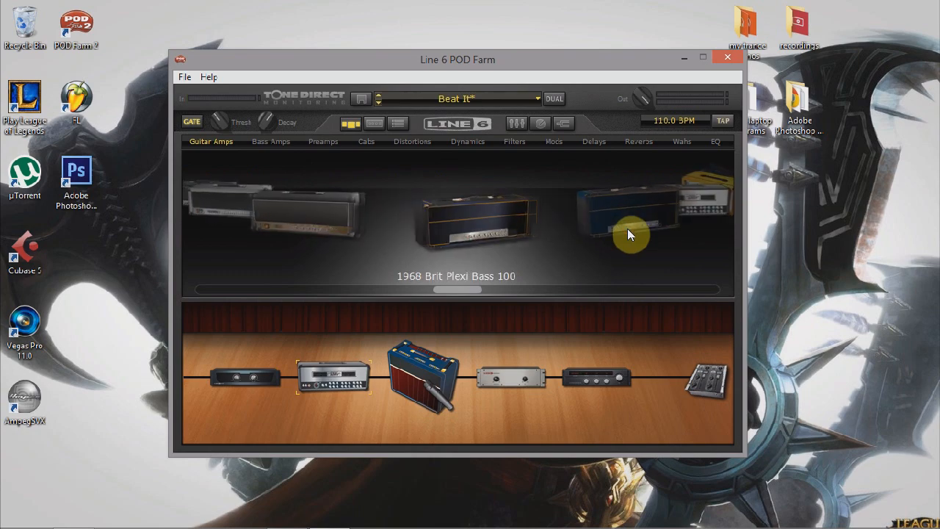
click(259, 207)
click(229, 218)
click(699, 219)
click(699, 215)
click(698, 215)
click(698, 215)
click(699, 214)
click(699, 214)
click(698, 214)
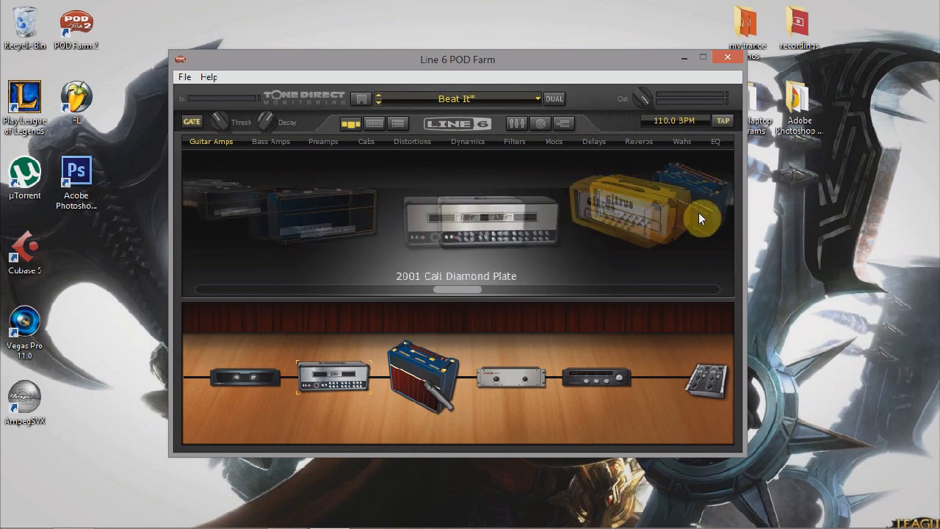
click(698, 213)
click(698, 214)
click(698, 214)
click(698, 214)
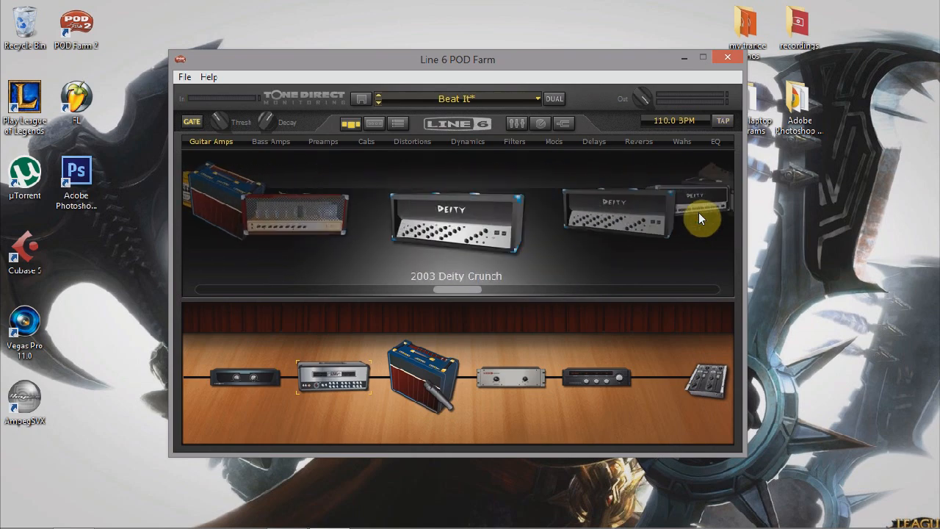
click(698, 214)
click(696, 213)
click(695, 211)
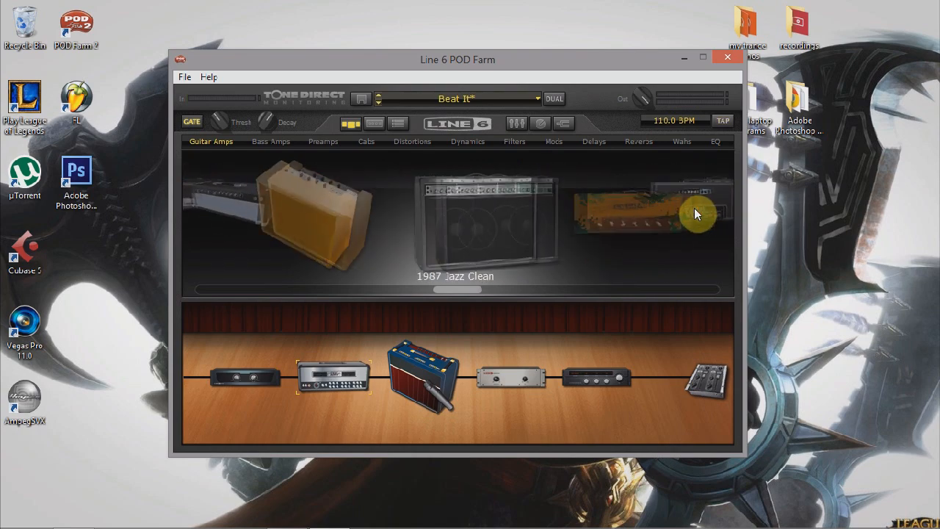
click(694, 210)
click(694, 211)
click(695, 211)
click(694, 211)
click(695, 211)
click(694, 211)
- Look through the bass amp models and the preamp models
click(261, 140)
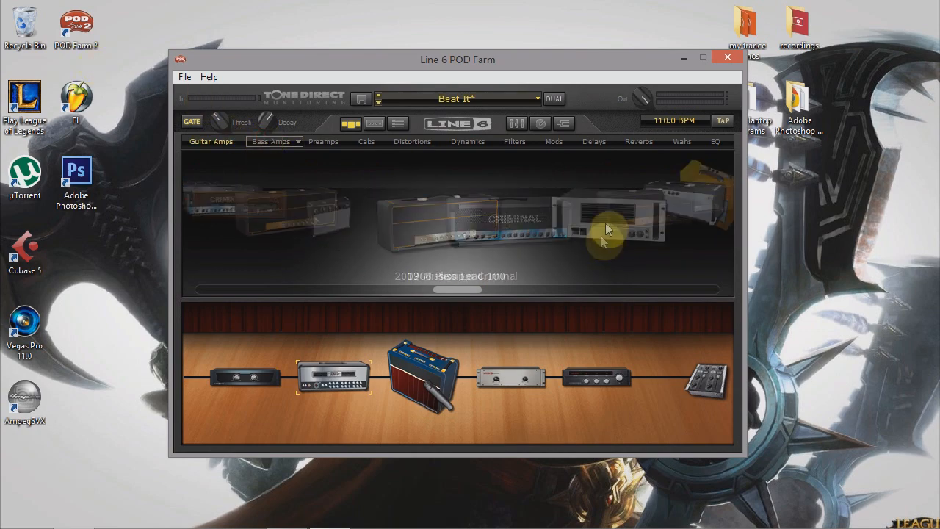
click(652, 216)
click(652, 216)
click(653, 217)
click(653, 217)
click(652, 217)
click(657, 216)
click(657, 216)
click(657, 215)
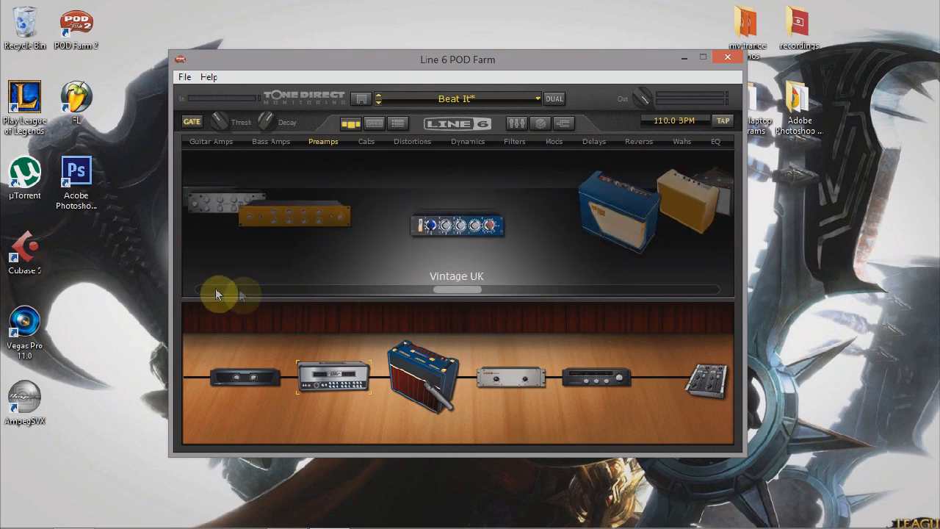
click(280, 213)
- View the cabinet models and look through the dynamics effects
click(367, 144)
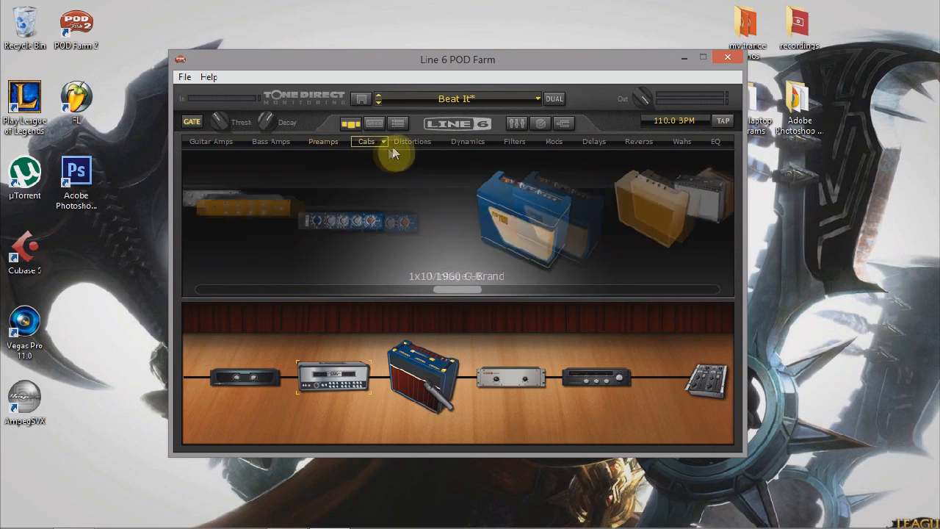
click(469, 144)
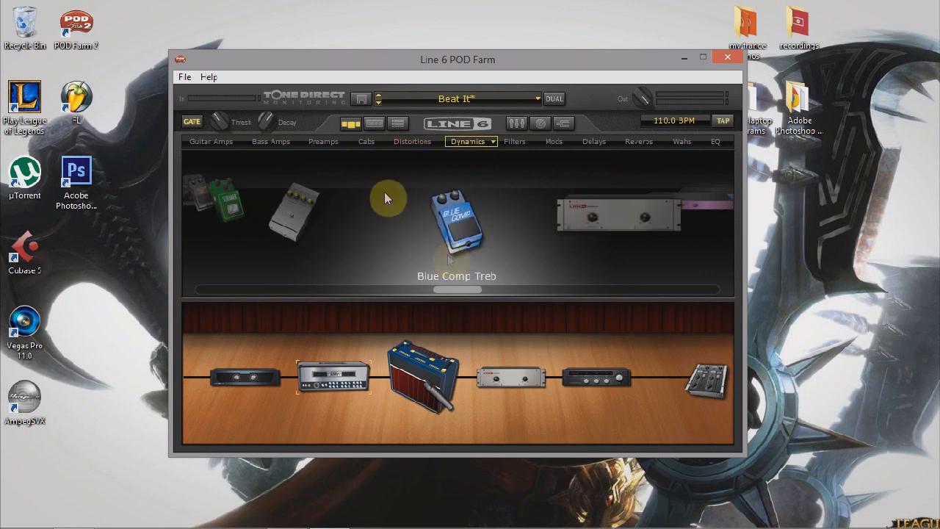
click(603, 213)
click(694, 176)
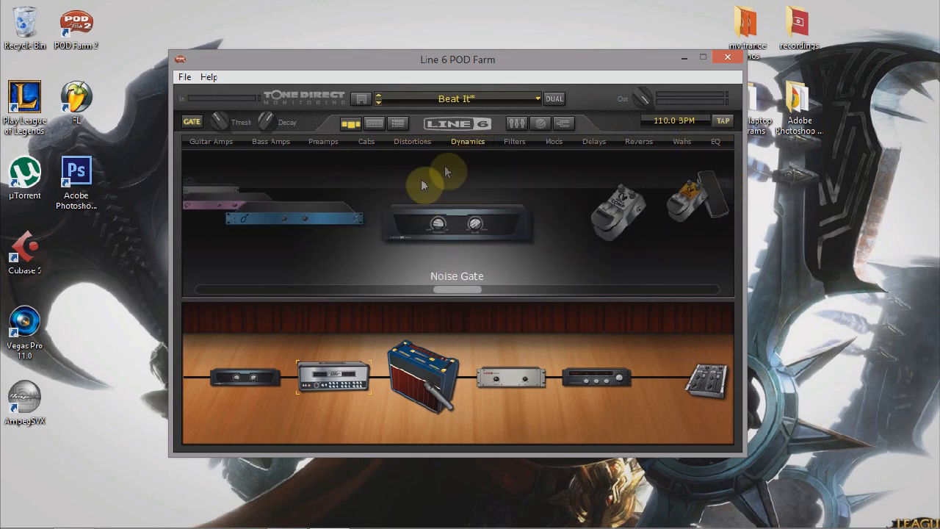
- Look through the filter effects, including the synth models
click(518, 142)
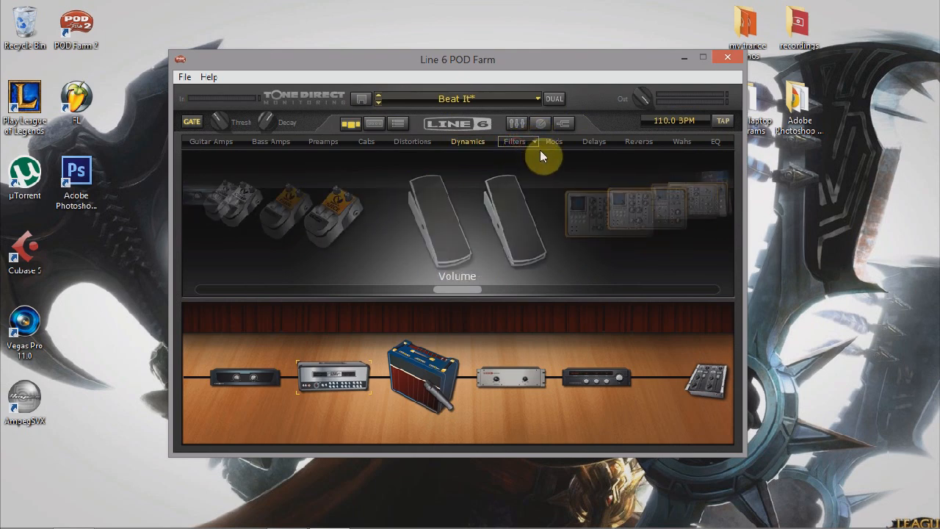
click(587, 210)
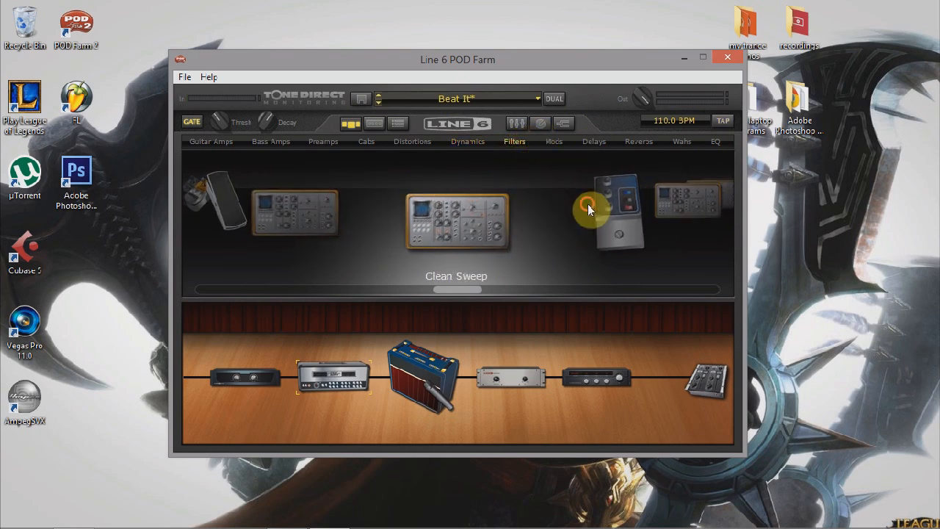
click(608, 200)
click(607, 200)
click(607, 200)
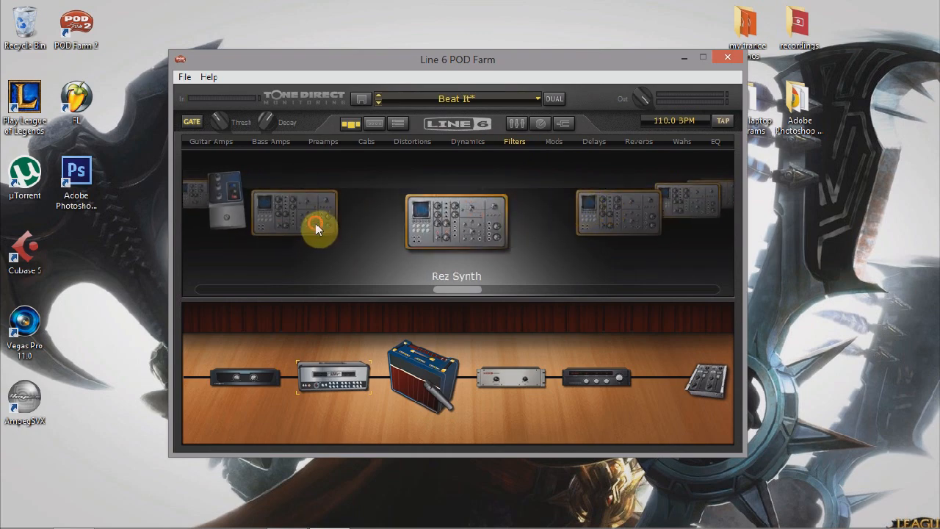
click(319, 227)
click(613, 215)
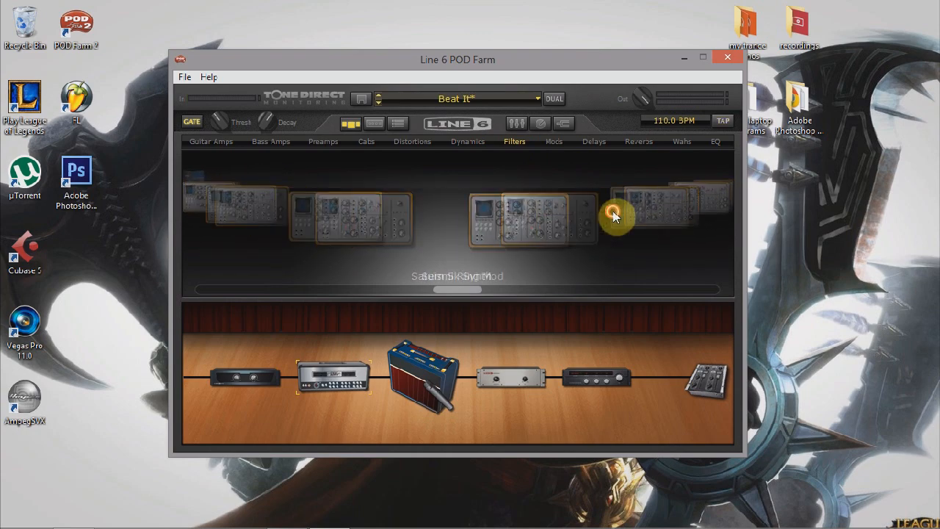
click(613, 215)
click(617, 213)
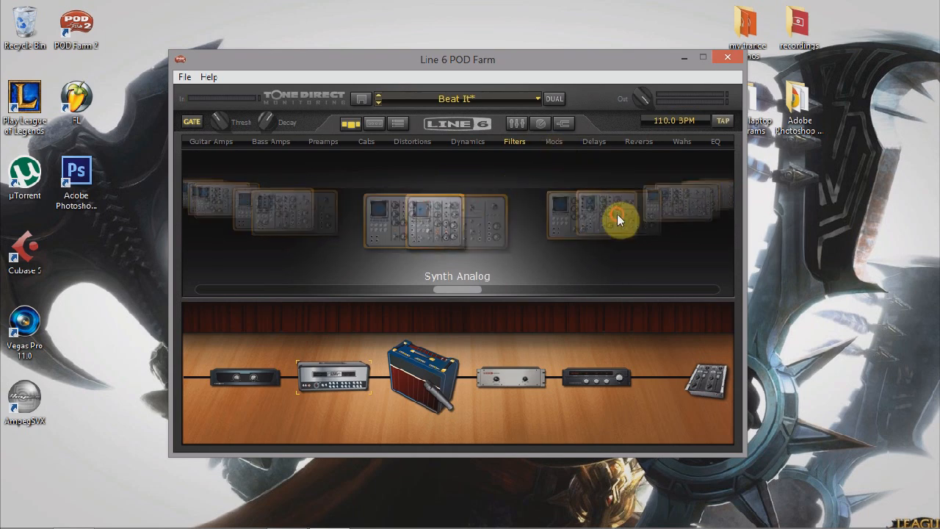
- Look through the modulation effects, starting from the Analog Square Chorus
click(547, 143)
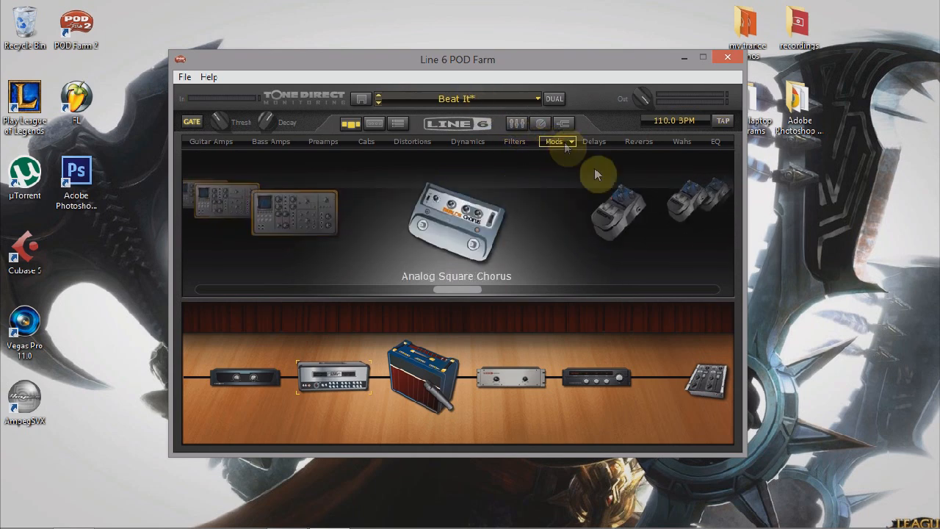
click(605, 211)
click(604, 211)
click(605, 211)
click(604, 212)
- Look through the delay effects in the gear browser
click(585, 144)
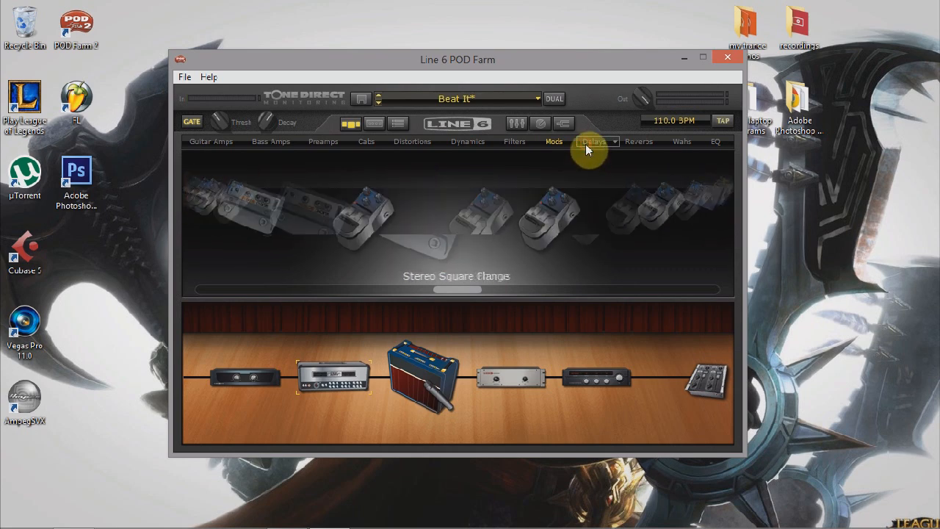
click(641, 209)
click(642, 208)
click(641, 209)
click(642, 207)
- Look through the reverb, wah and EQ models in the gear browser
click(649, 143)
click(682, 146)
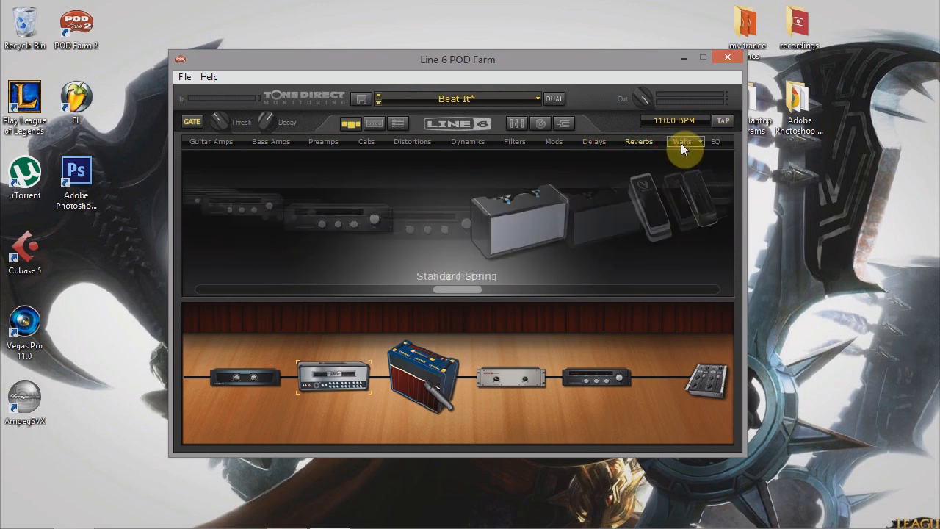
click(621, 232)
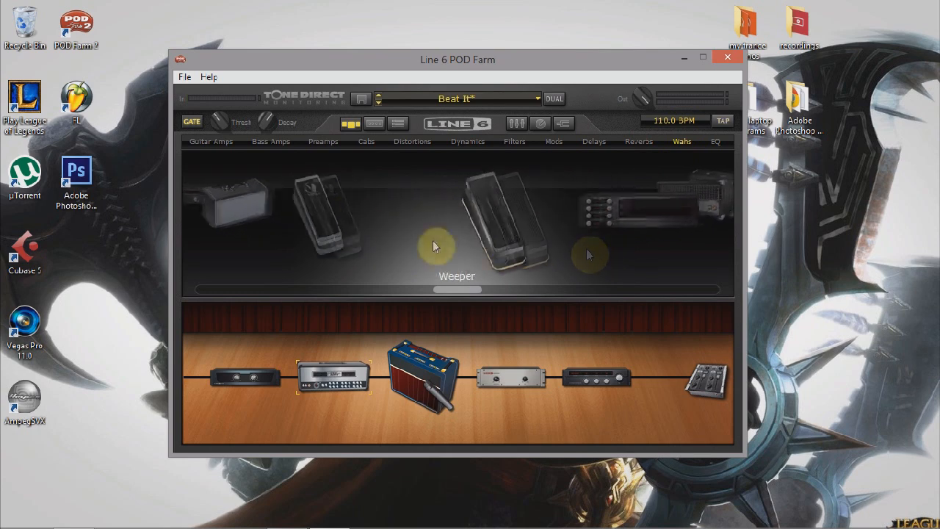
click(326, 221)
click(685, 209)
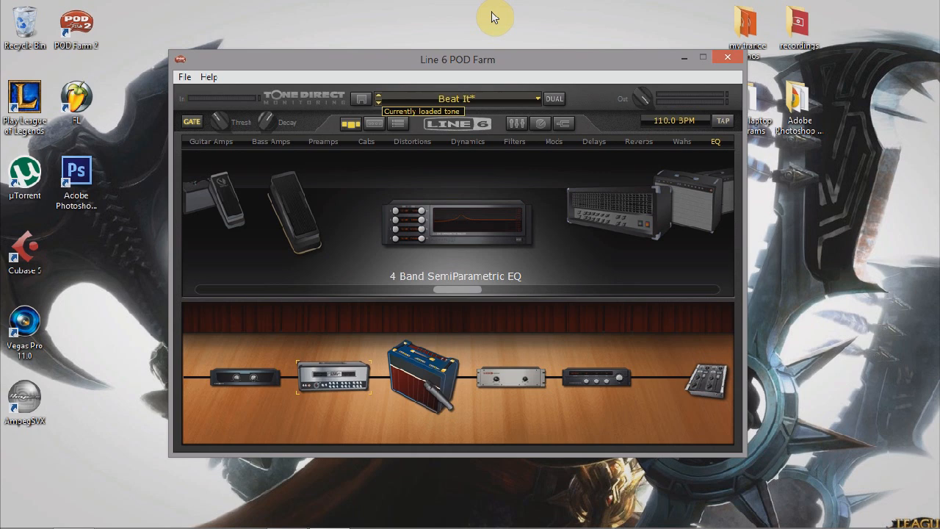
- Open the 2x12 Class A-30 cabinet for editing and examine its microphone choices and room placement
mouse_move(390, 406)
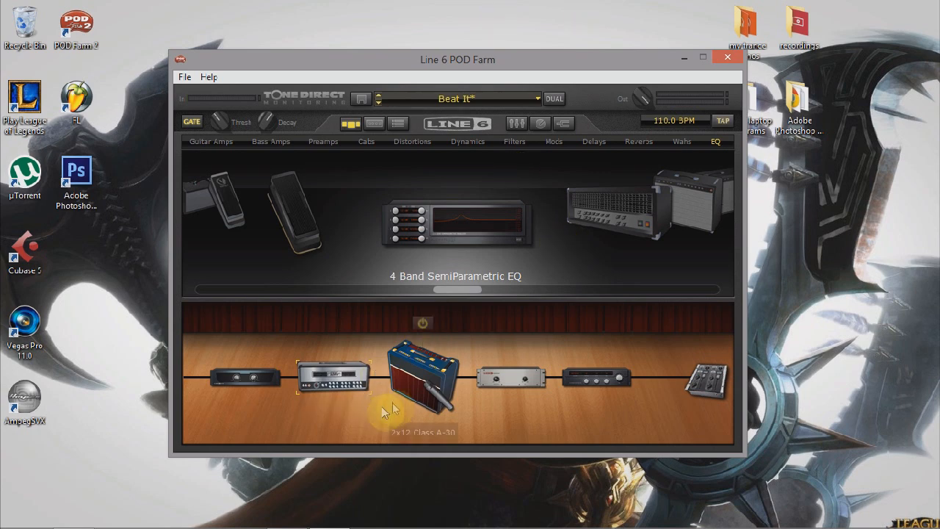
click(434, 374)
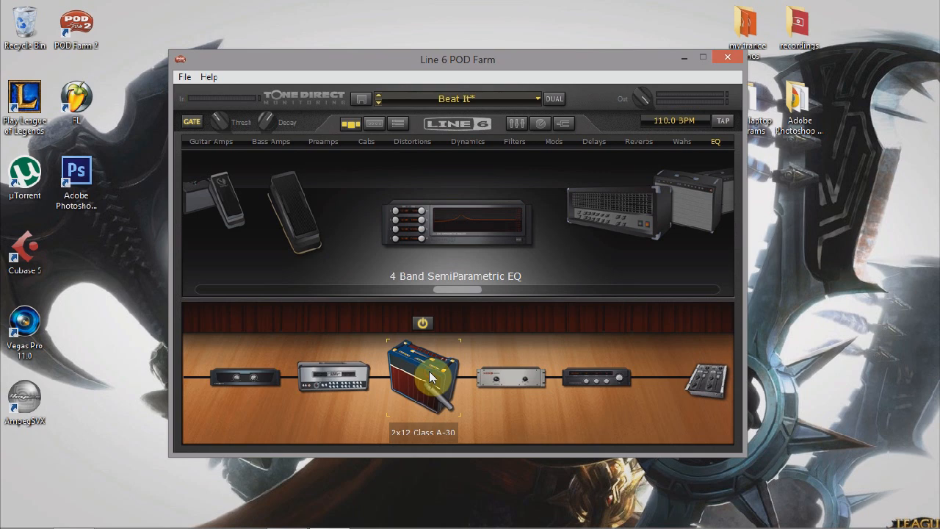
double_click(430, 376)
click(650, 166)
click(653, 168)
drag(404, 254, 409, 227)
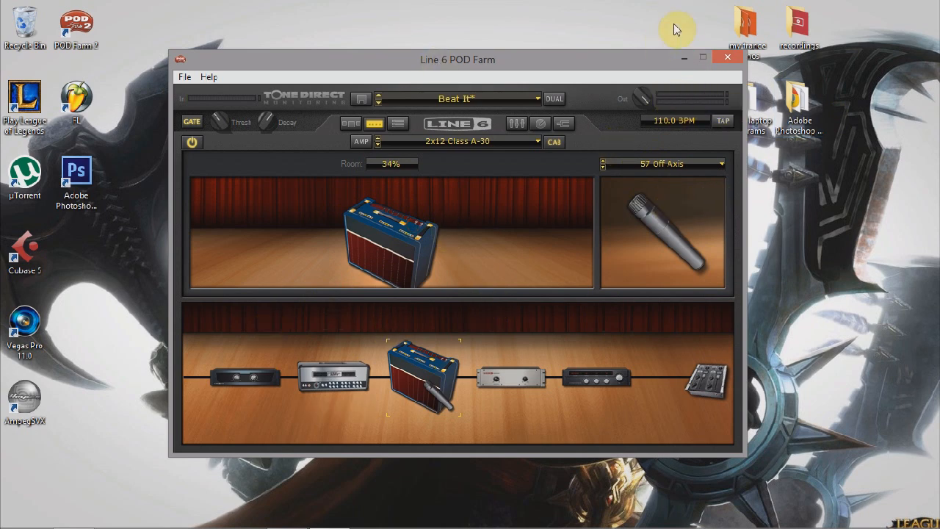
- Close POD Farm, start Cubase 5 and open the recent project bass tutorial, accepting the unmapped port and postponing registration
click(727, 57)
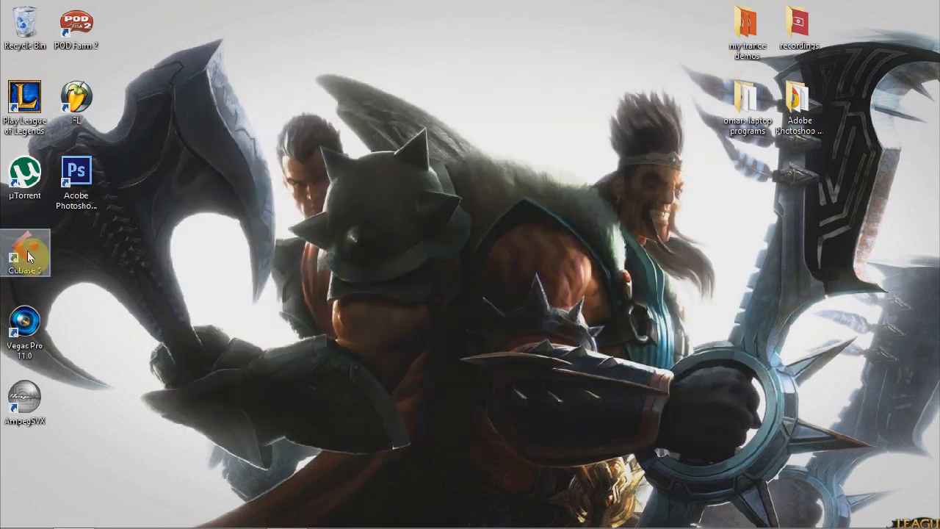
double_click(27, 254)
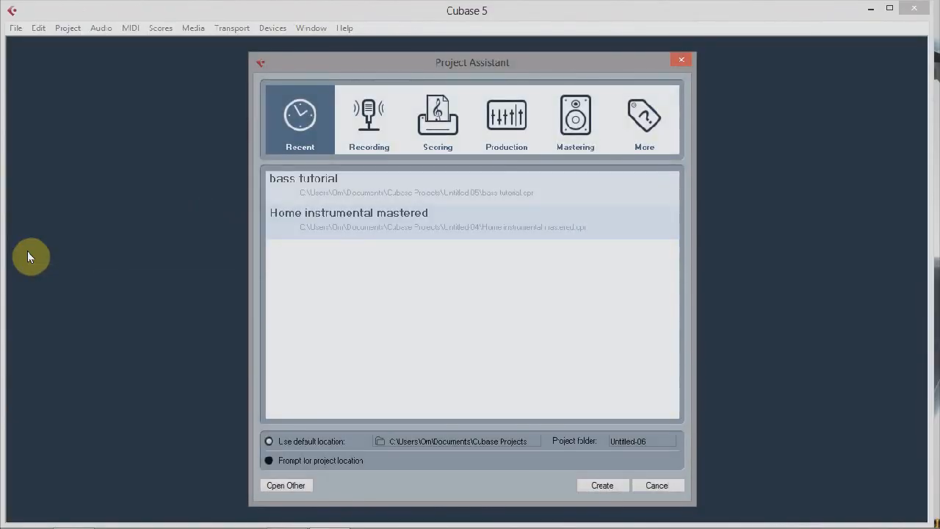
click(340, 181)
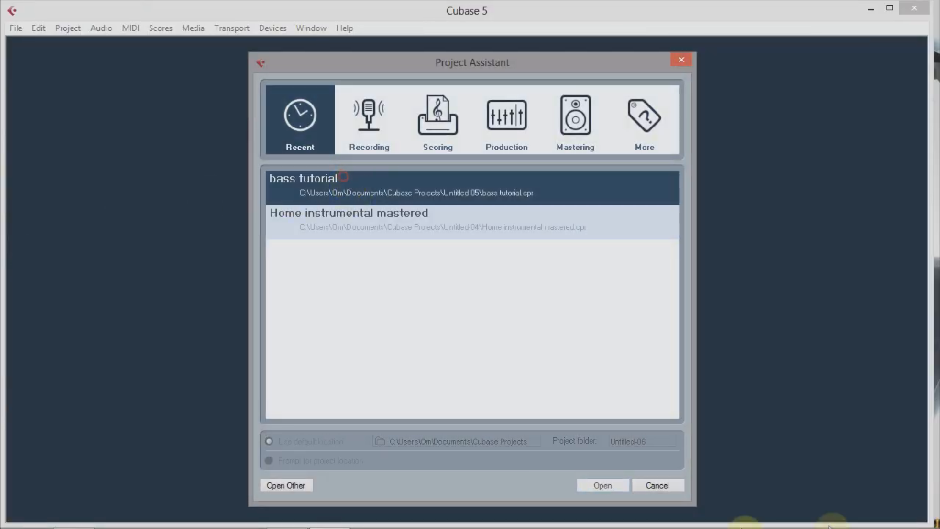
click(603, 484)
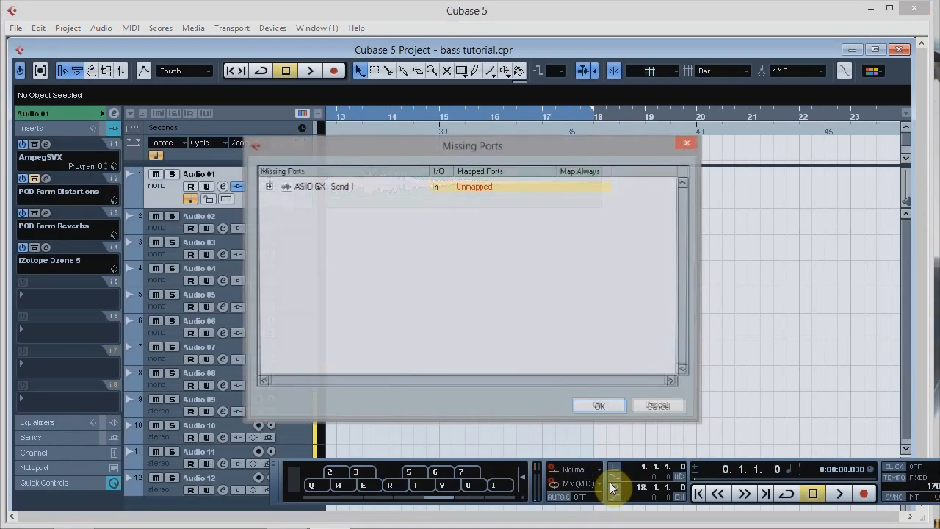
click(600, 406)
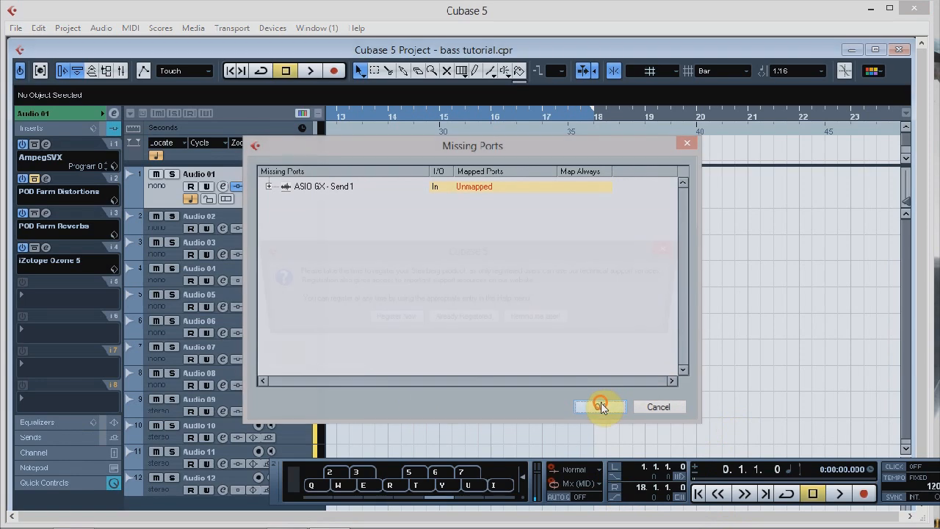
click(534, 323)
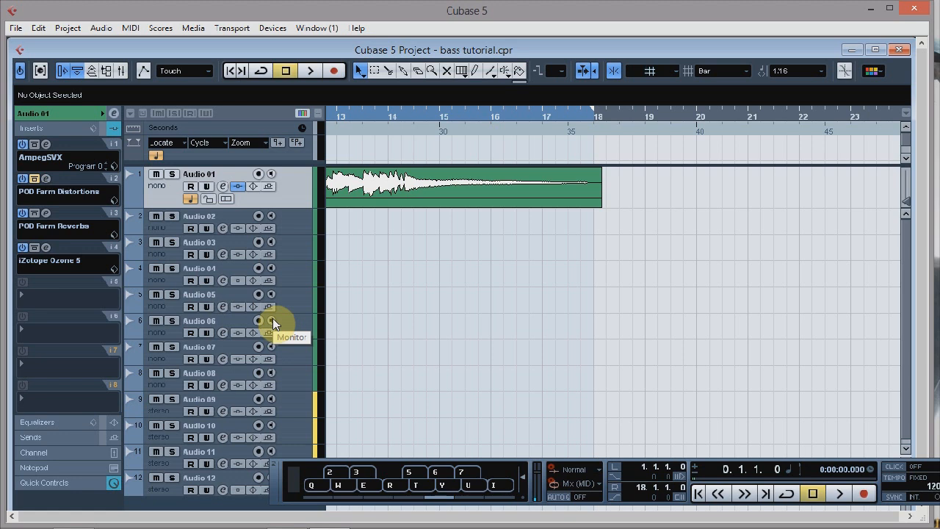
- Select the Audio 03 track in the project's track list
drag(793, 243, 10, 284)
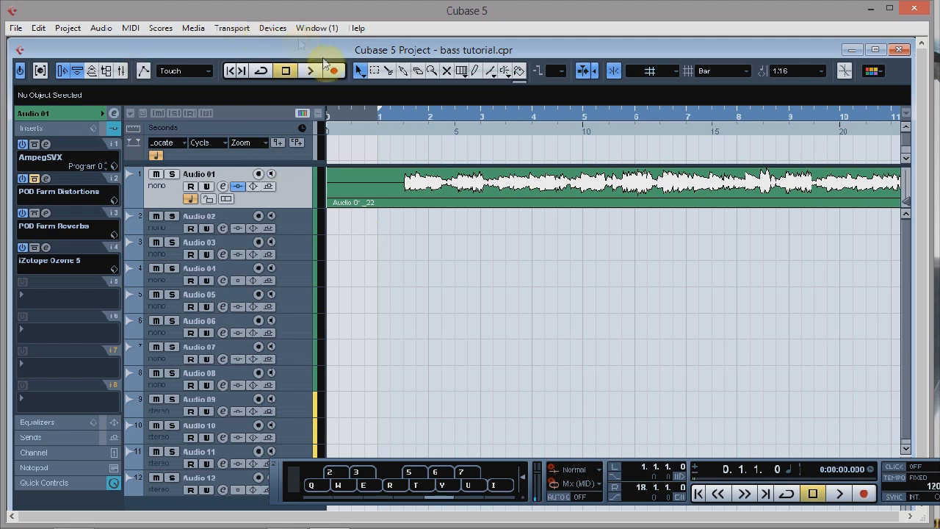
click(291, 226)
click(288, 255)
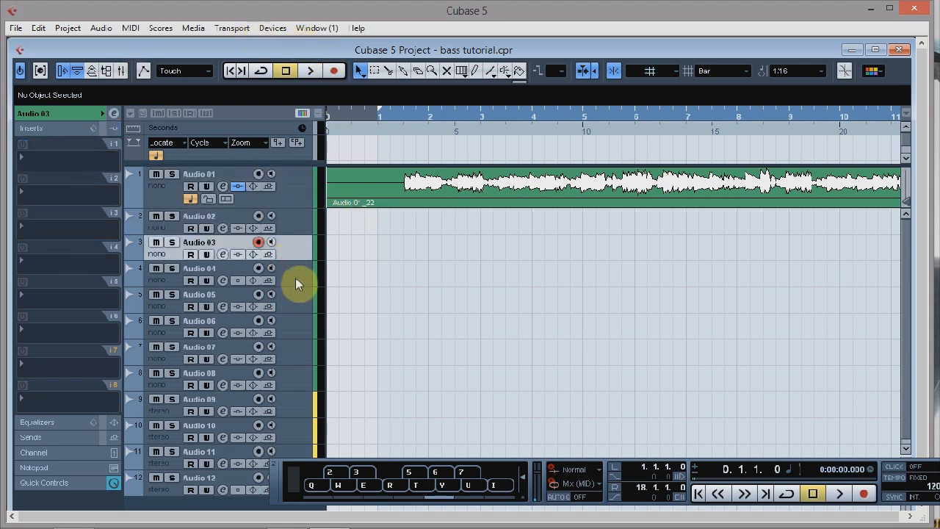
- Compare the mono Audio 01 track with the stereo Audio 09 track and their timeline lanes
click(296, 276)
click(296, 197)
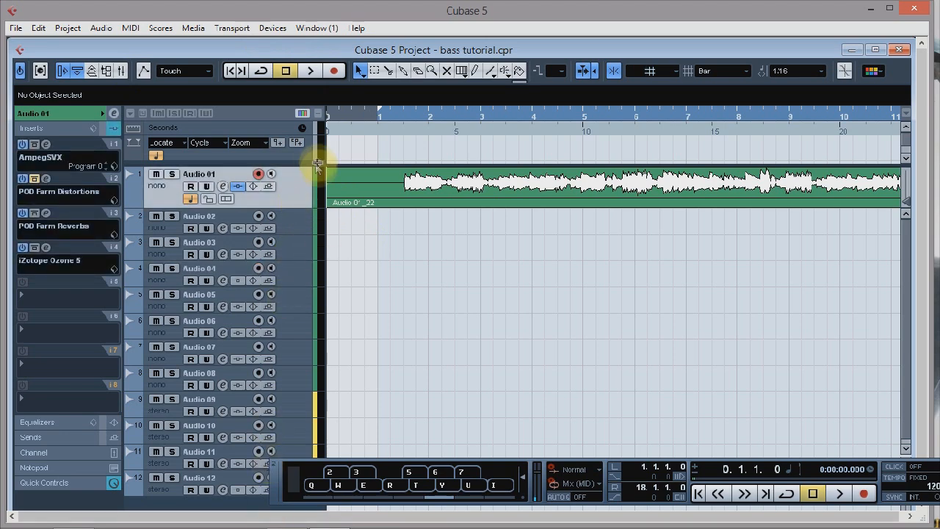
scroll(290, 432, down, 1)
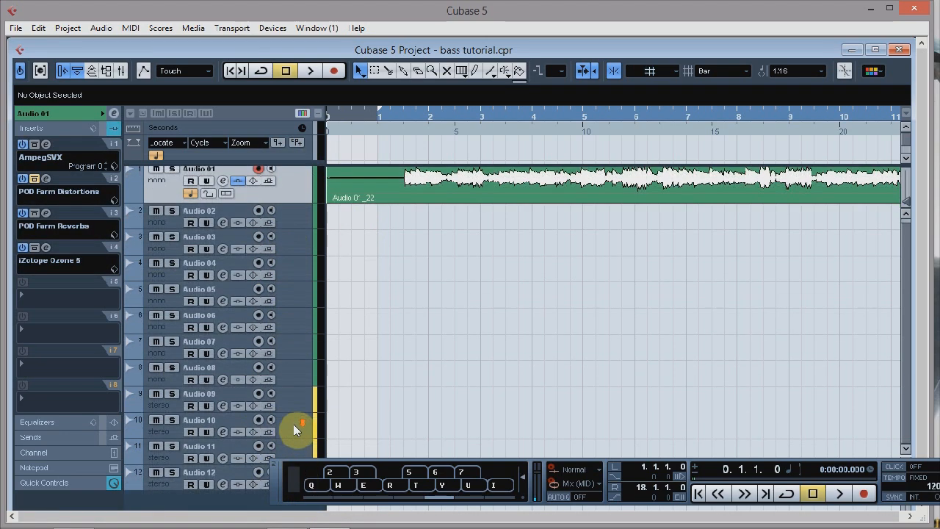
click(305, 404)
click(297, 423)
click(292, 195)
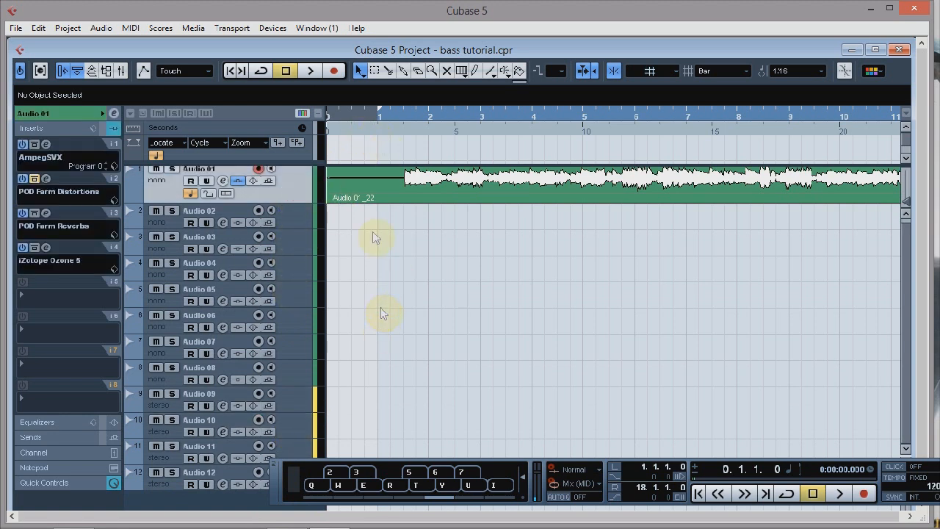
drag(373, 221, 790, 378)
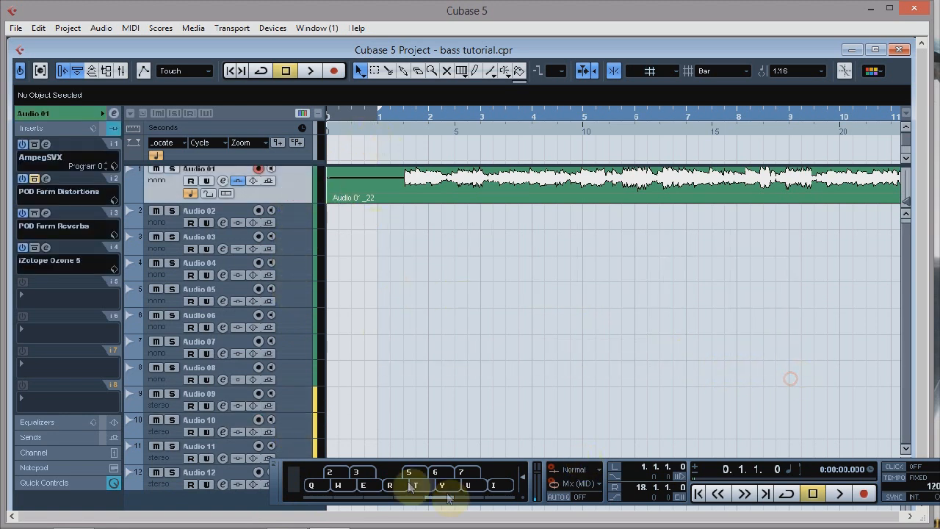
click(307, 401)
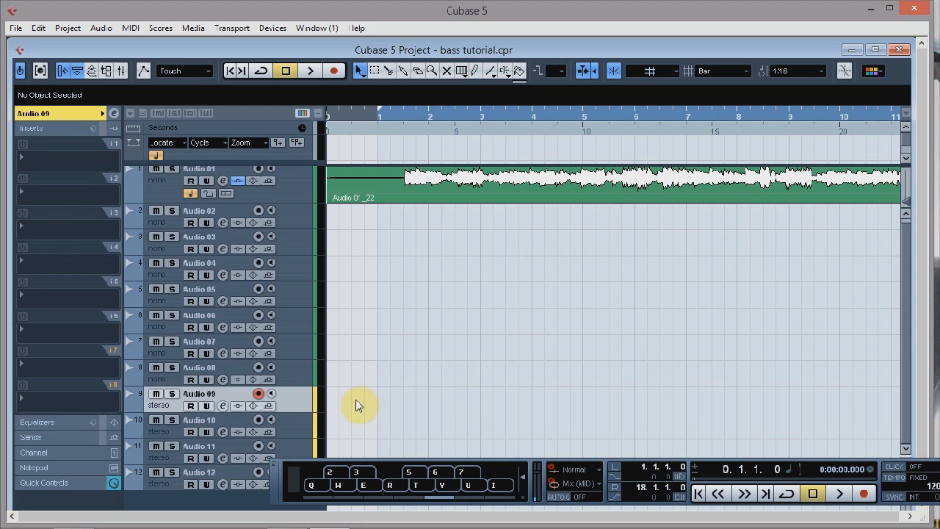
mouse_move(348, 403)
mouse_down()
mouse_move(616, 442)
mouse_move(880, 445)
mouse_up()
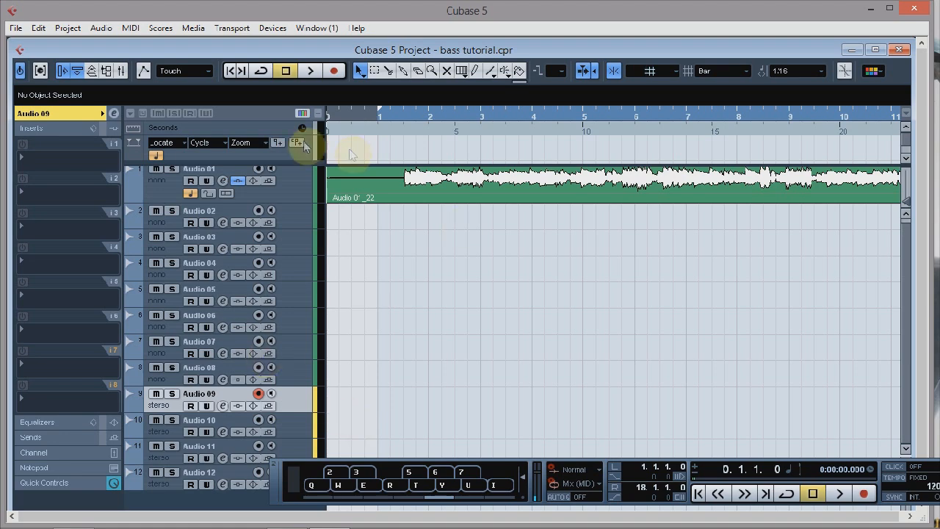
- Select the Audio 01 track and open its AmpegSVX insert editor in evaluation mode, skipping the product authorization
click(304, 193)
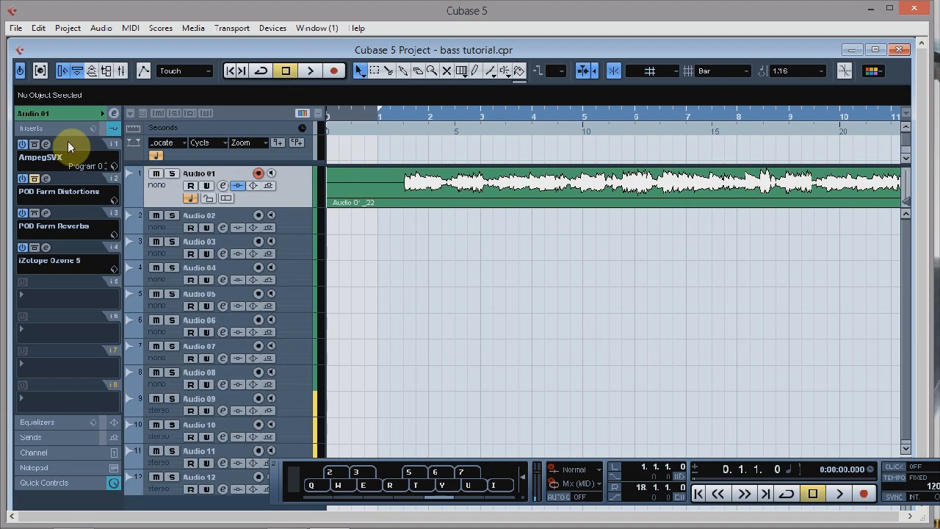
click(46, 144)
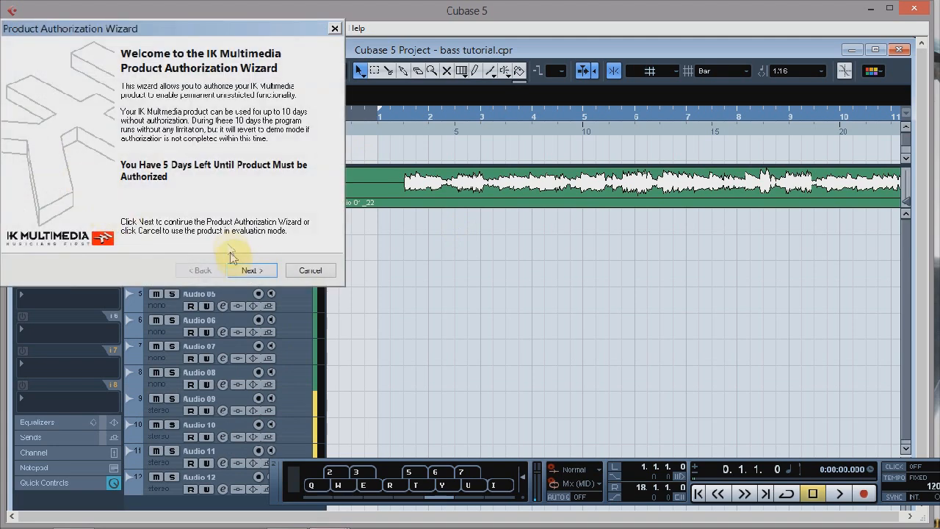
click(311, 272)
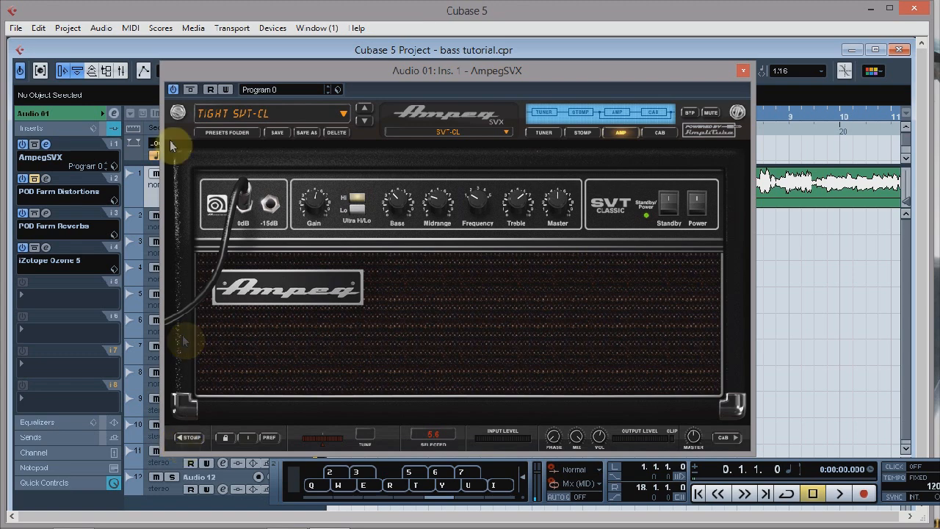
- Browse AmpegSVX's presets by amps and styles, keeping the Tight SVT-CL preset
click(341, 113)
mouse_move(221, 132)
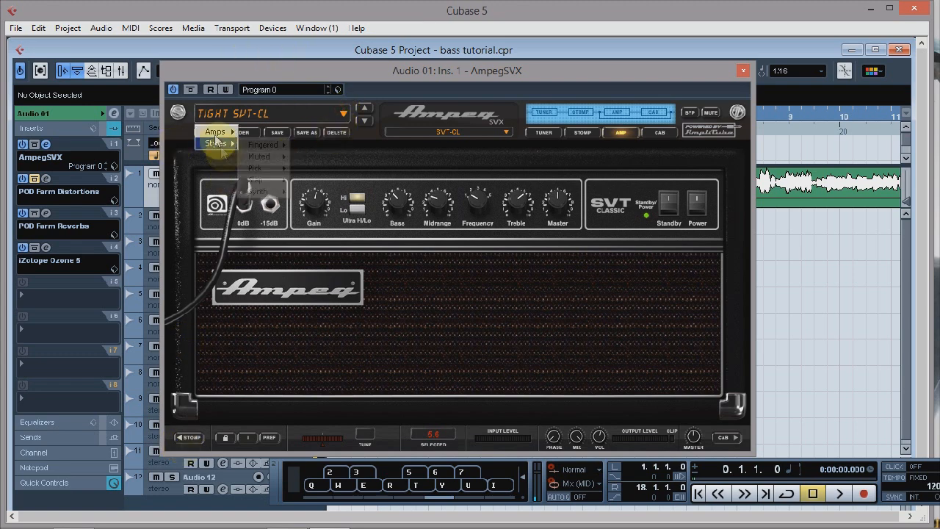
mouse_move(272, 145)
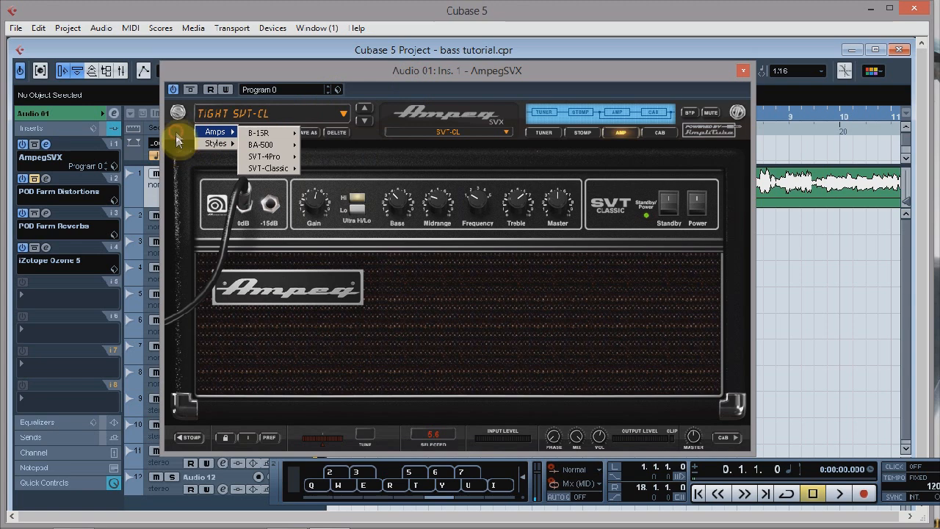
click(253, 42)
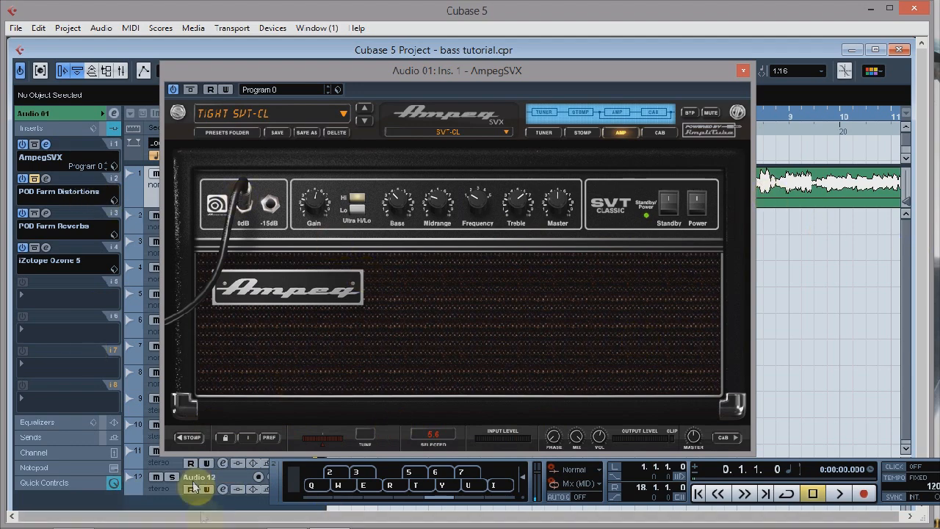
- Step through the stomp pedals in the first slot, such as Octaver and Analog Delay, and leave the slot empty
click(191, 437)
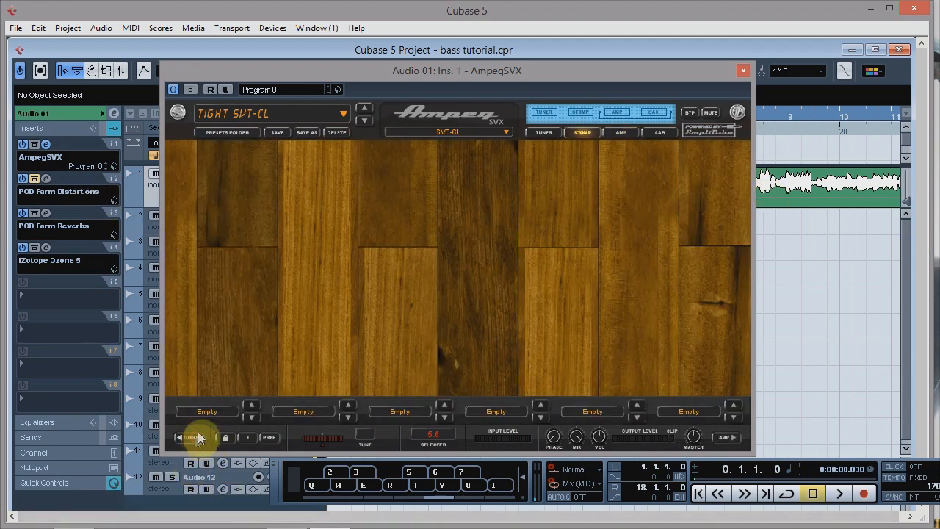
click(251, 414)
click(252, 414)
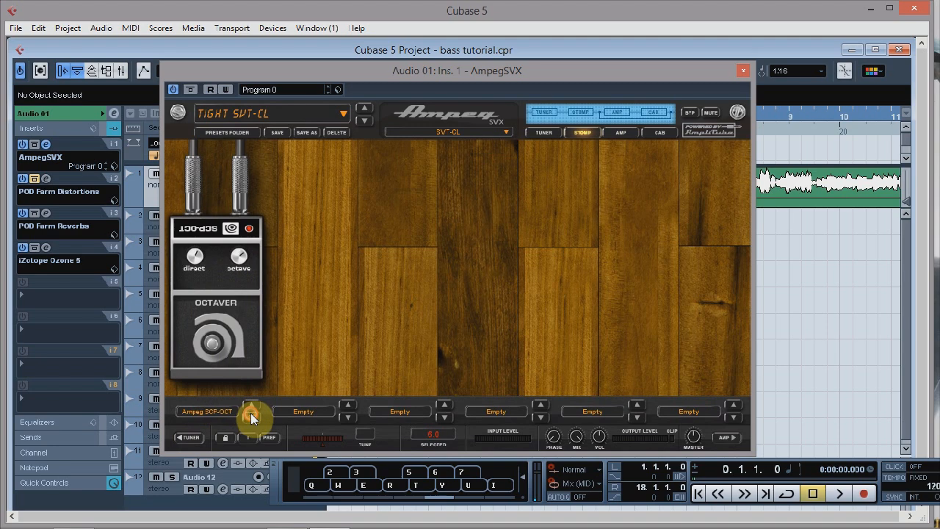
click(251, 414)
click(252, 411)
click(252, 411)
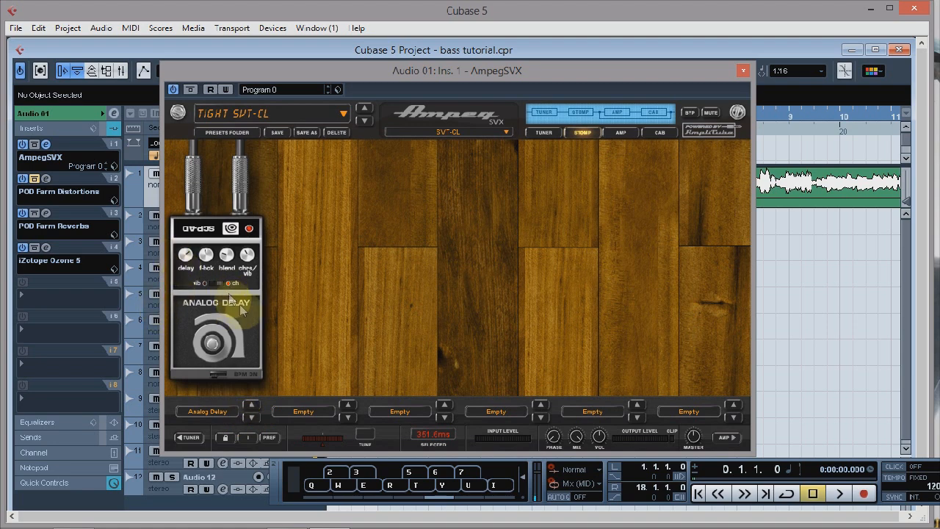
click(252, 411)
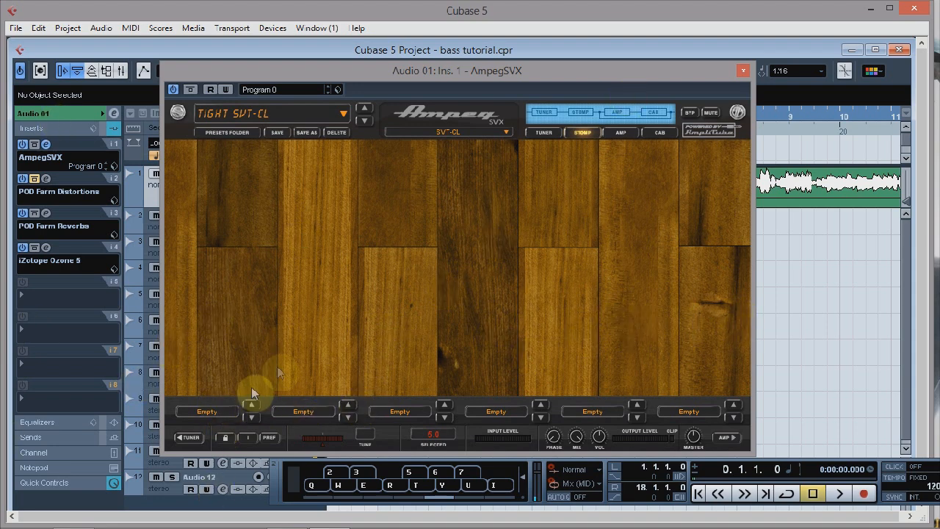
- View the tuner and cabinet sections and cycle through the cabinet's microphone models, ending on Condenser 87
click(188, 439)
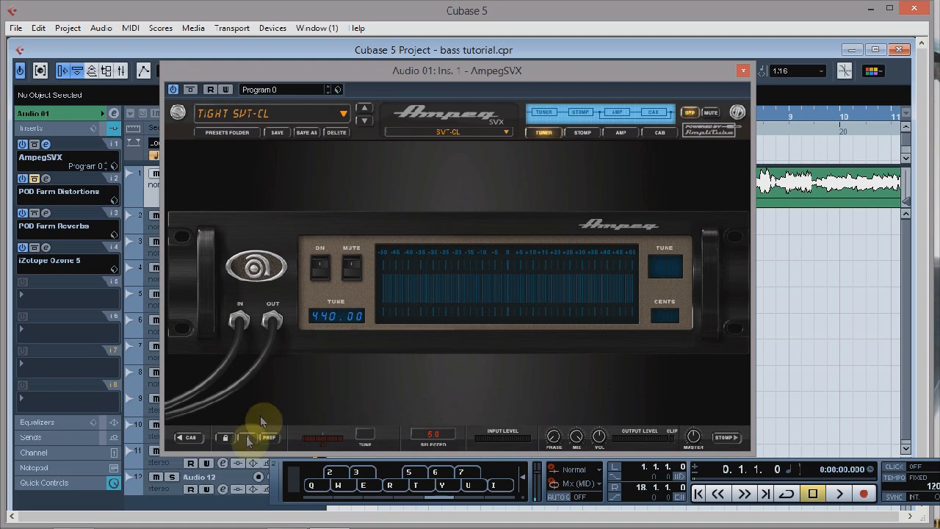
click(188, 438)
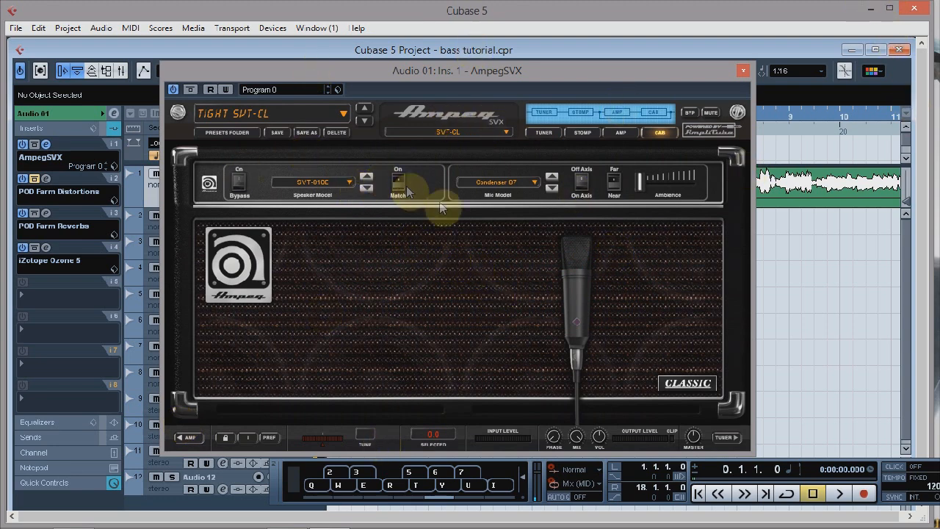
click(552, 181)
click(553, 187)
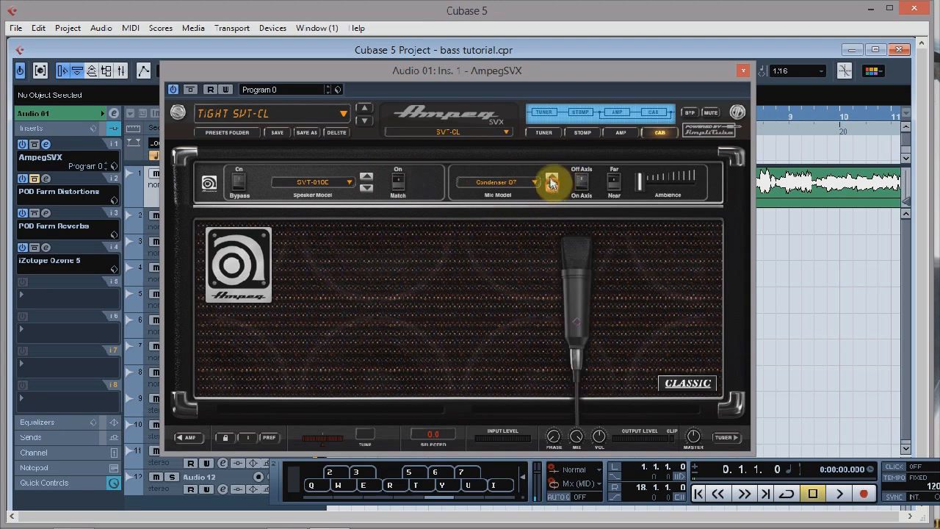
click(550, 179)
click(550, 178)
click(550, 179)
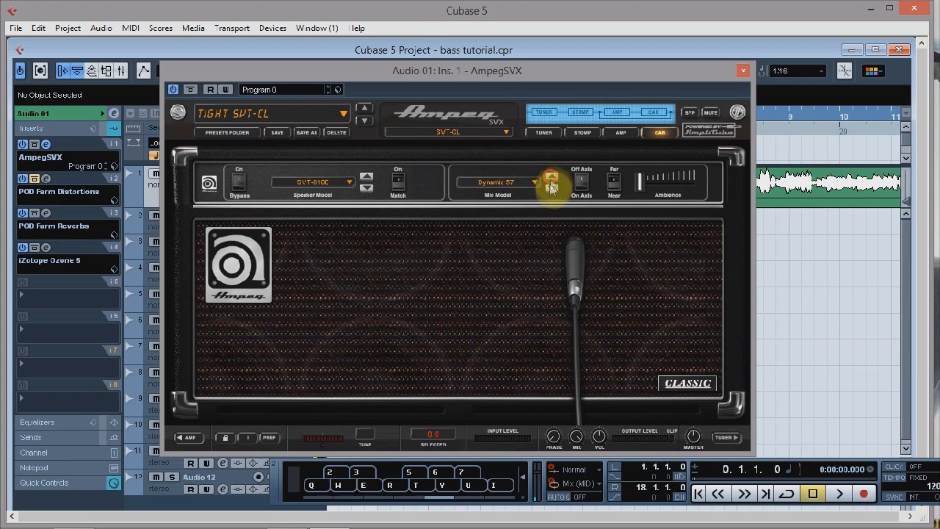
click(550, 186)
click(550, 186)
click(550, 186)
- Try the microphone's on/off-axis and near/far switches and the ambience slider, returning them to their original settings
click(584, 185)
click(583, 185)
click(584, 185)
click(581, 180)
click(581, 180)
click(580, 180)
click(615, 181)
click(615, 180)
click(615, 181)
click(615, 181)
drag(636, 181, 574, 206)
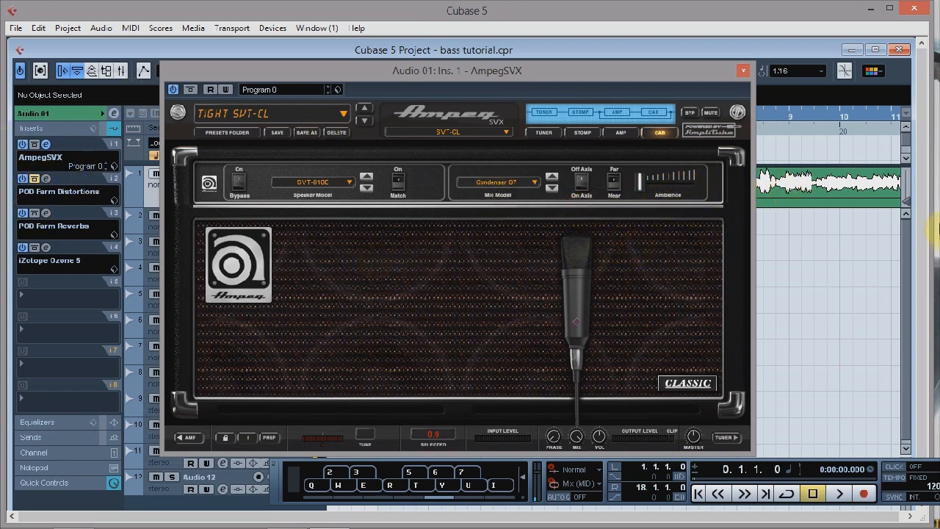
drag(670, 191, 365, 184)
- Cycle through the speaker models back to SVT-810E, look behind the cabinet grille, and close the AmpegSVX editor
click(364, 184)
click(365, 185)
click(365, 186)
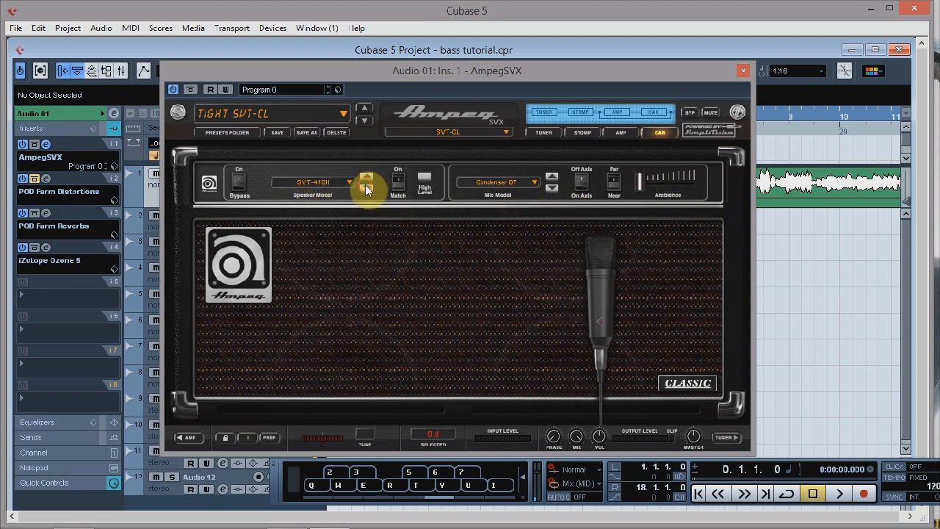
click(365, 185)
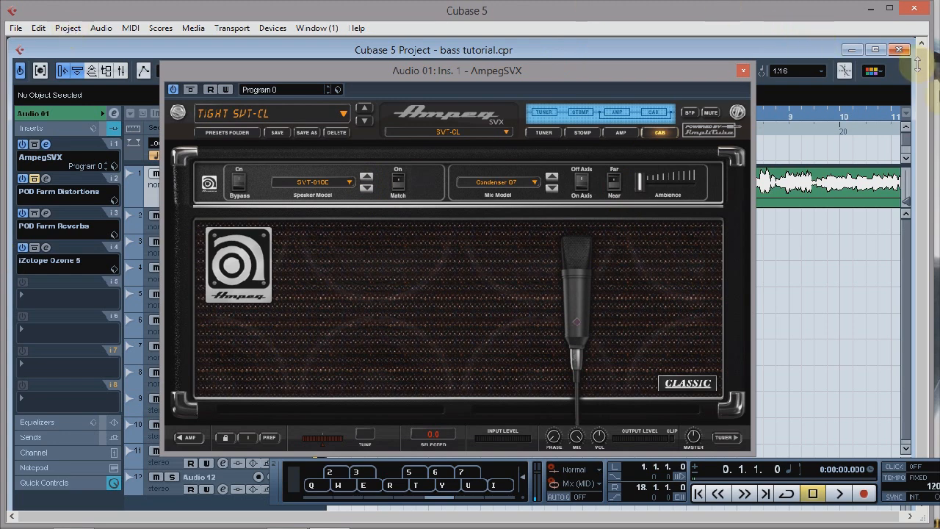
click(457, 266)
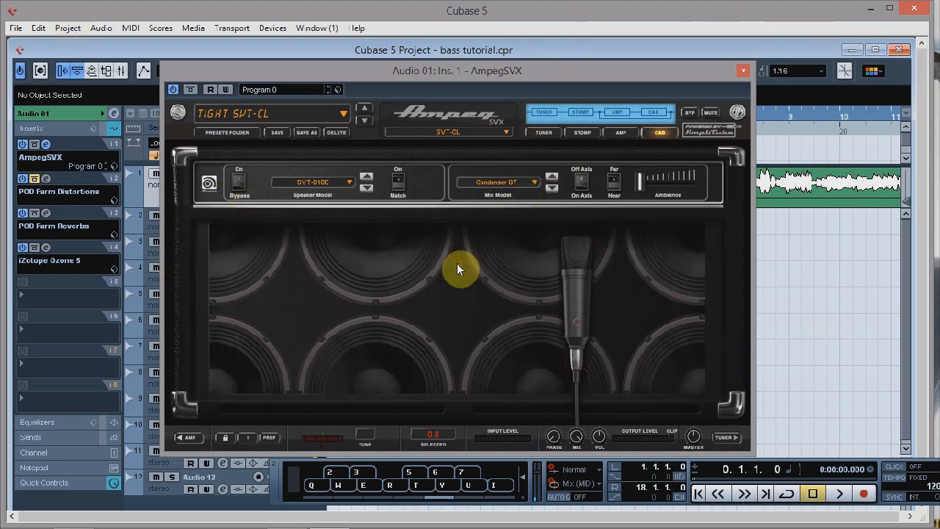
click(473, 285)
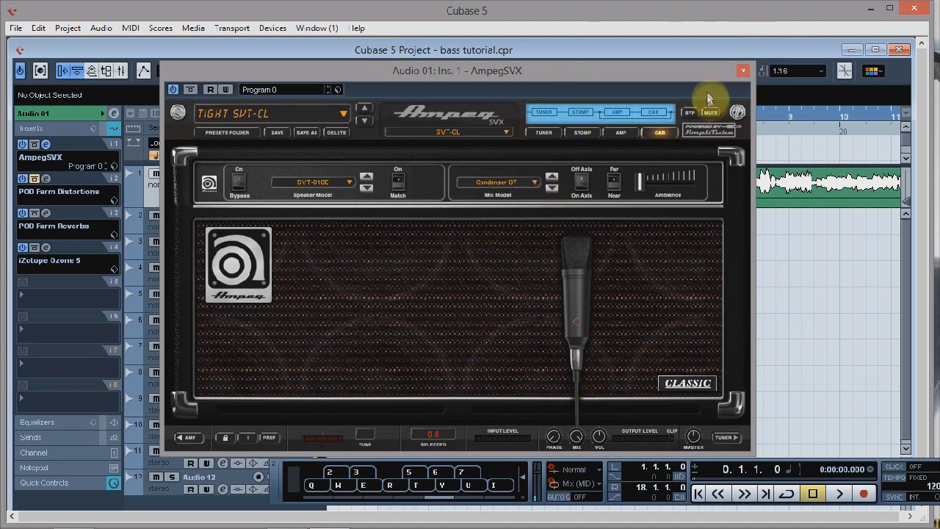
click(744, 70)
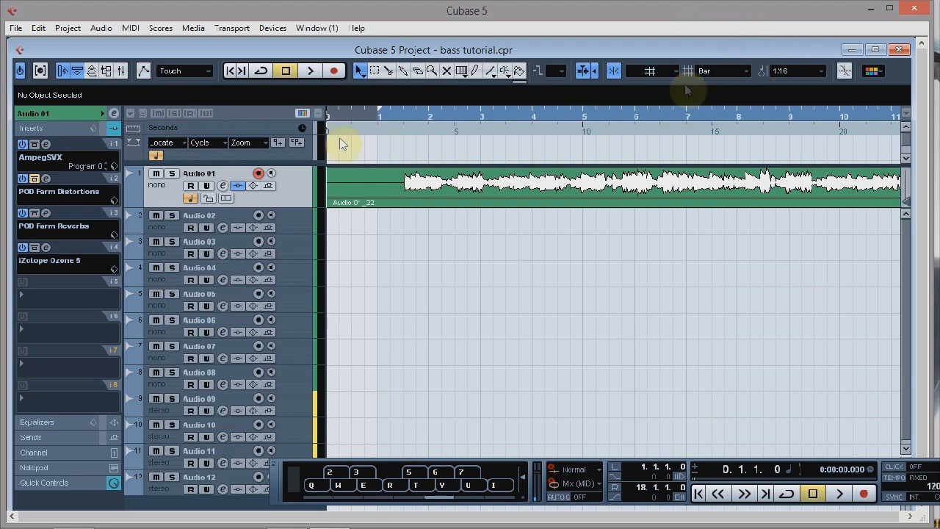
- Examine the POD Farm Distortions and POD Farm Reverbs insert editors on Audio 01, closing each one
click(46, 178)
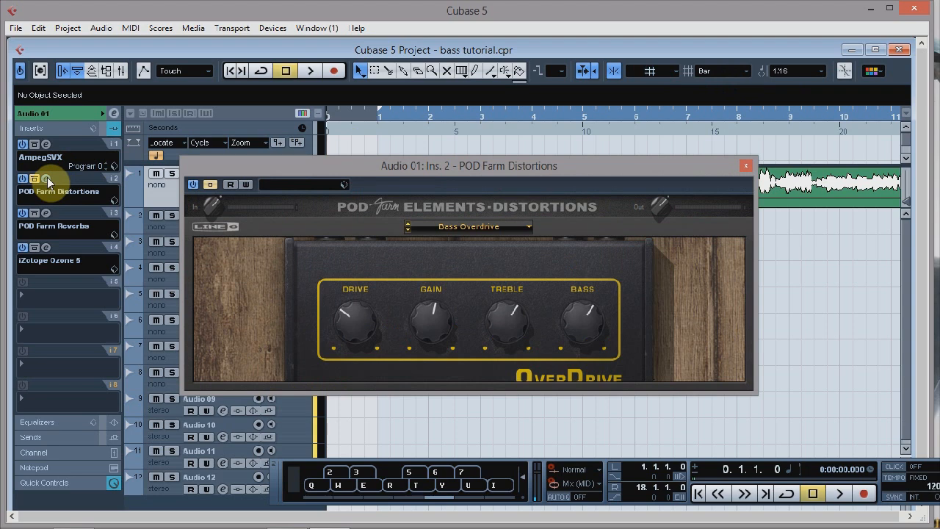
click(46, 179)
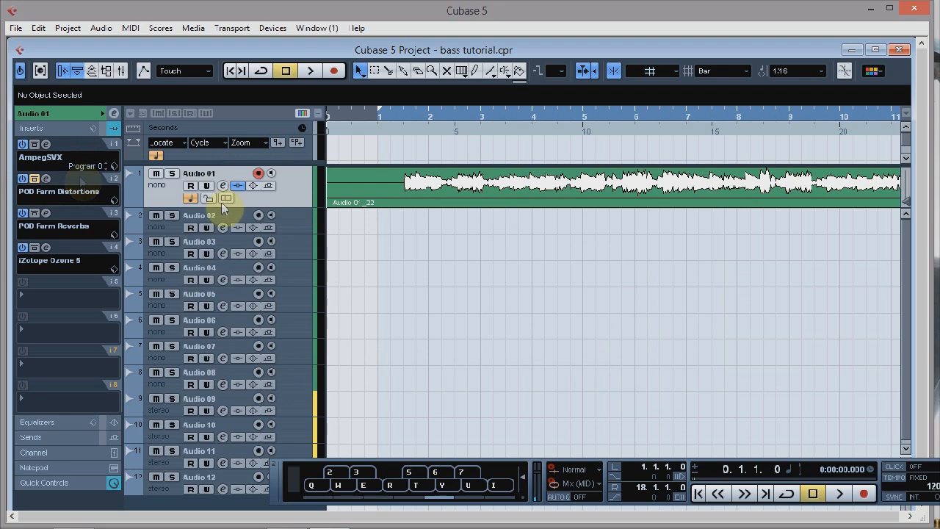
click(46, 214)
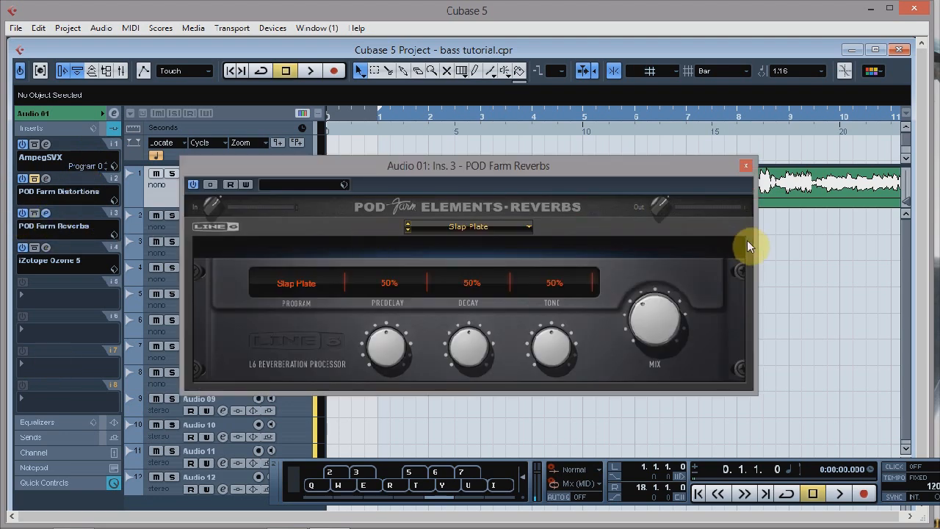
click(746, 165)
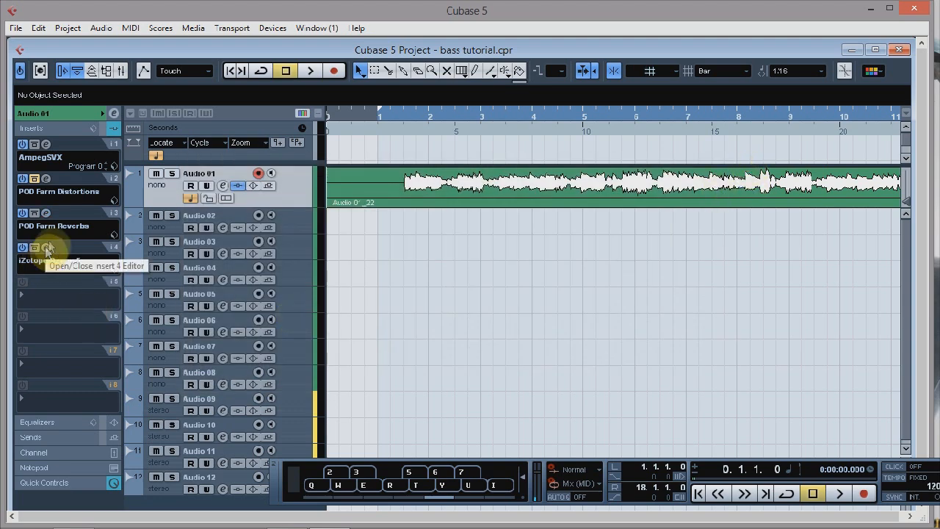
- Play the Audio 01 bass recording from bar 1 and stop playback after a few bars
click(400, 117)
click(404, 116)
click(395, 114)
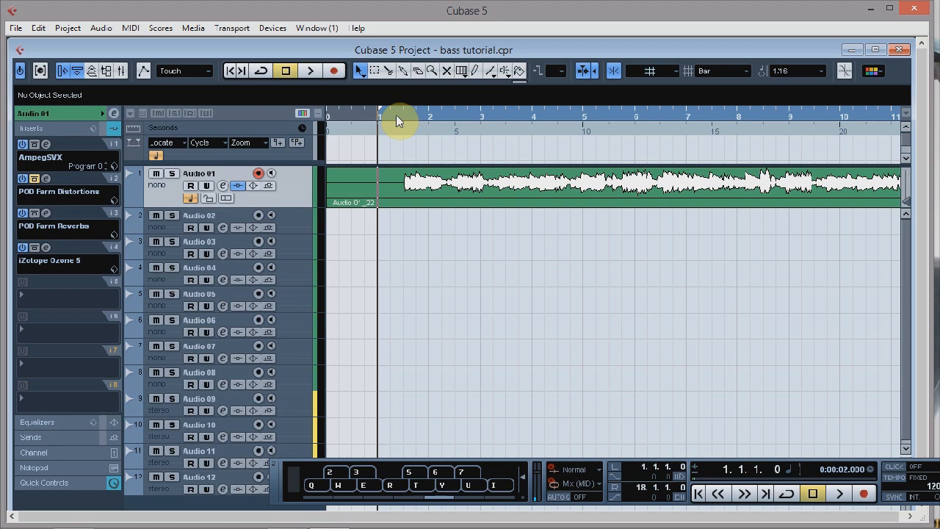
key(space)
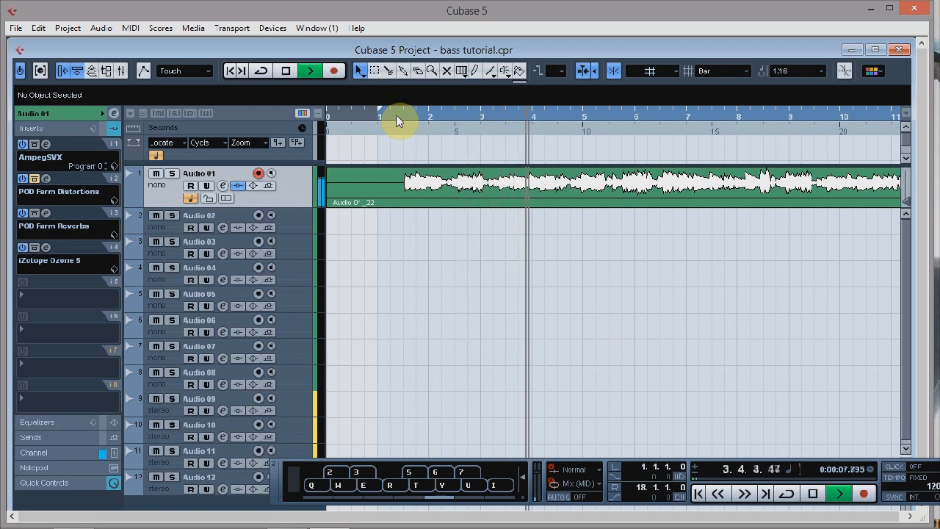
key(space)
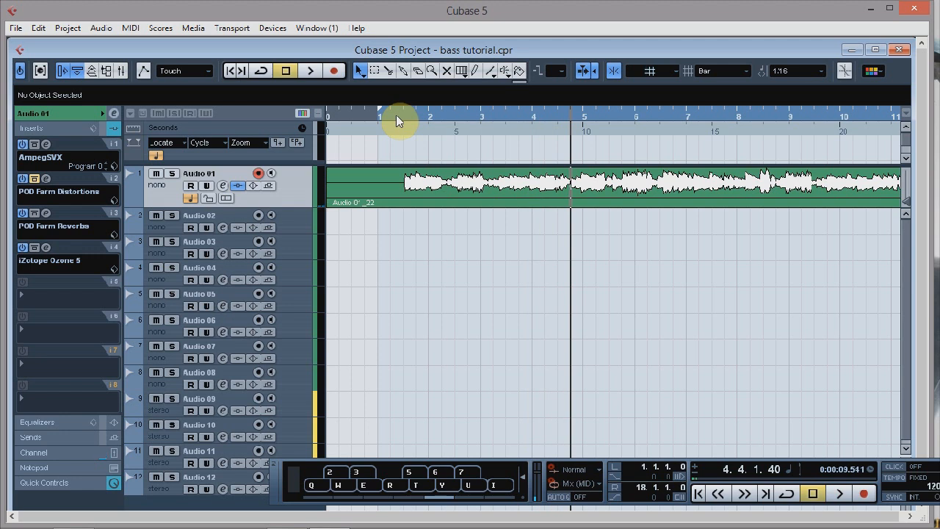
- Open the iZotope Ozone 5 insert editor of the Audio 01 track
mouse_move(5, 518)
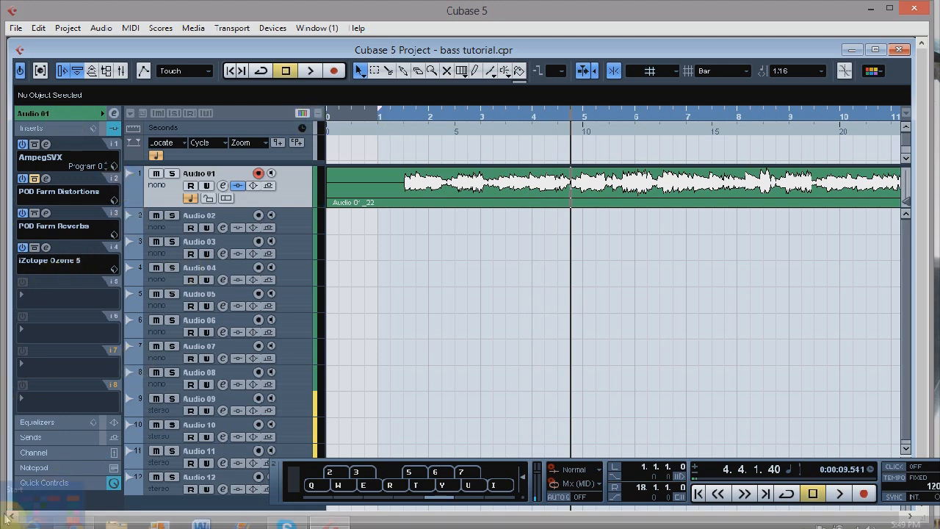
click(46, 247)
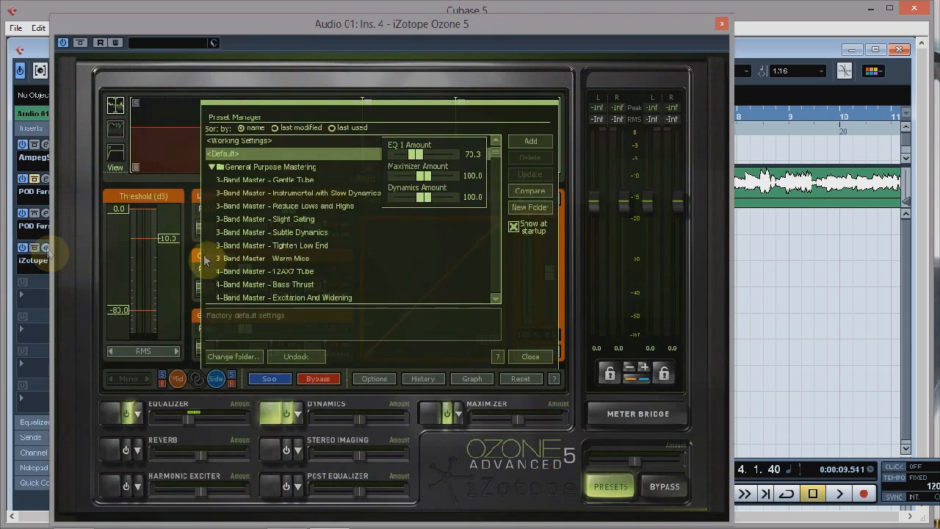
- Dismiss the Ozone 5 Preset Manager, view the Equalizer module's curve, and return to the Dynamics module
click(547, 358)
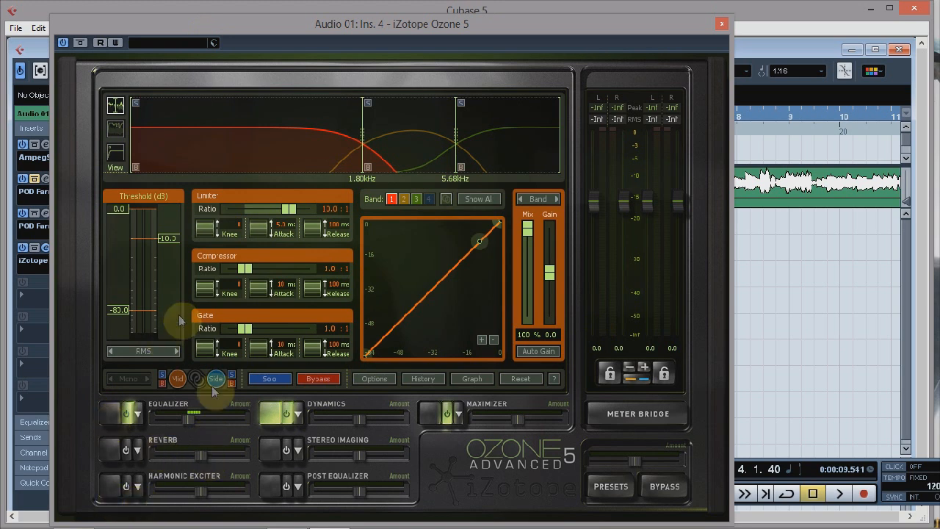
click(110, 413)
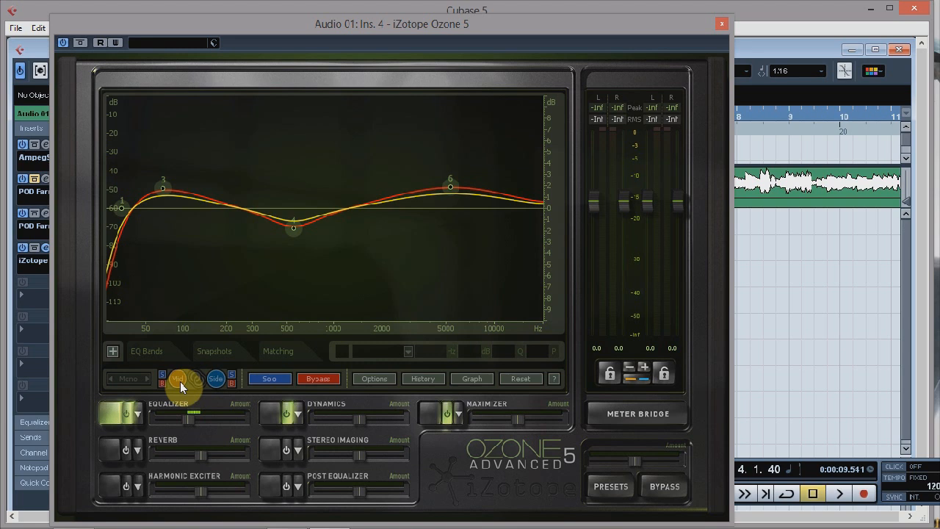
click(280, 415)
click(273, 414)
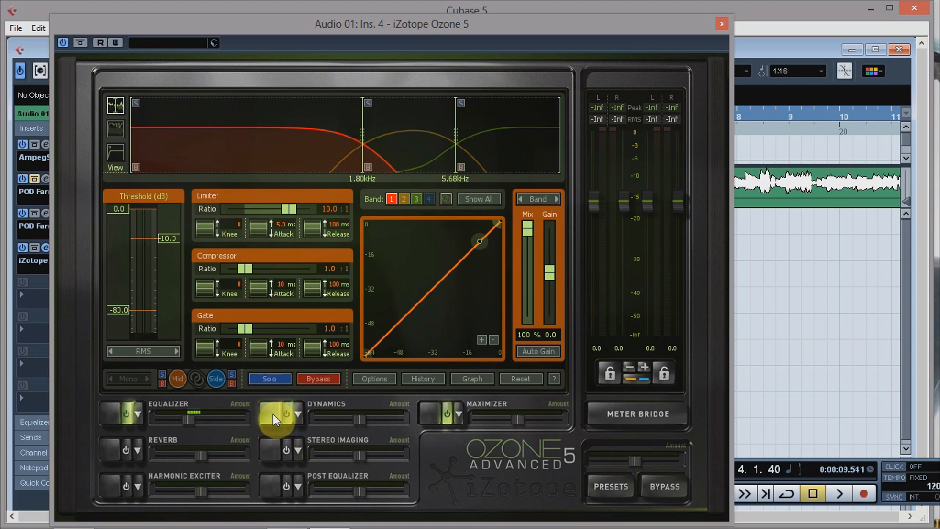
click(273, 413)
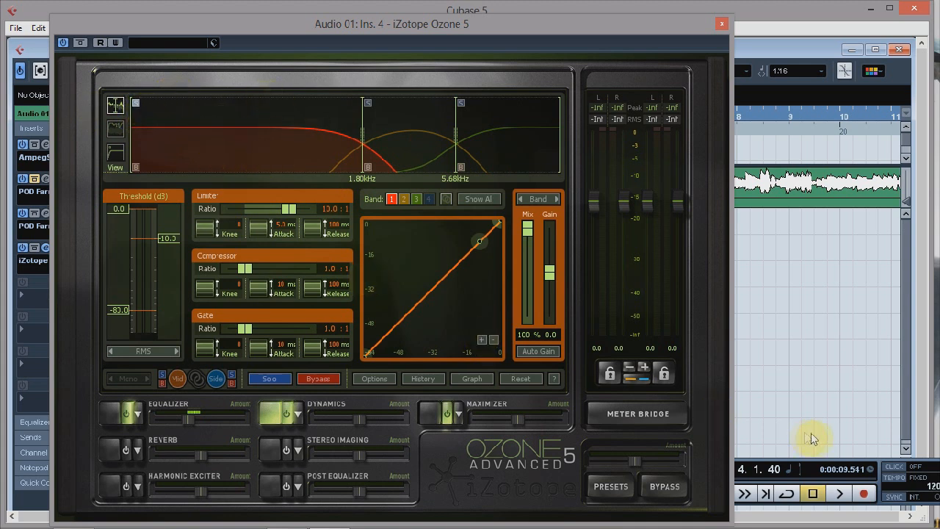
- Play a short stretch of the bass recording with the lowest Dynamics band soloed and stop playback
click(840, 495)
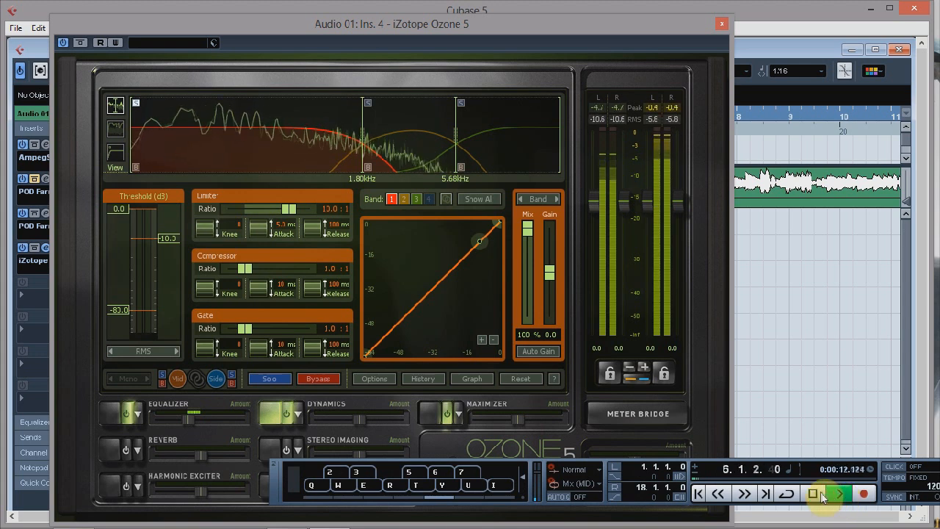
click(813, 494)
click(814, 494)
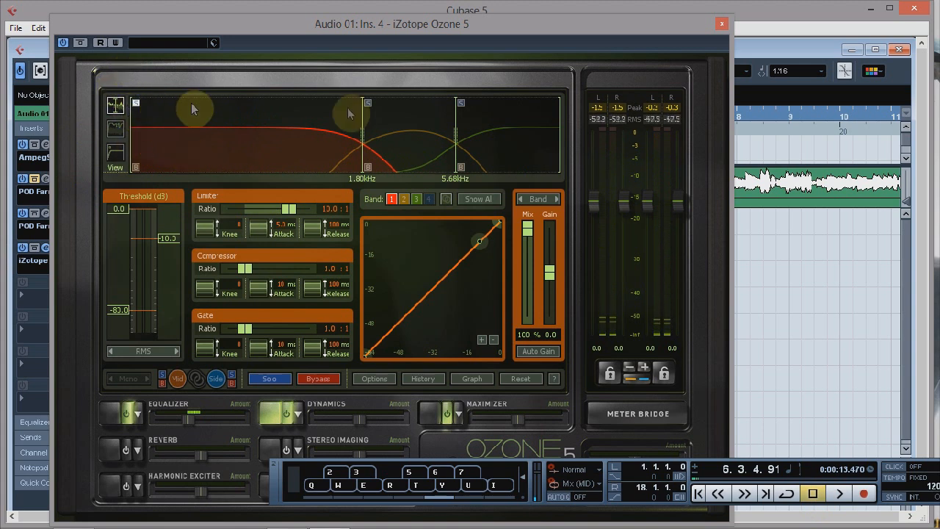
- Switch the solo from the lowest to the middle Dynamics band, play a short stretch of the bass, and stop
click(138, 103)
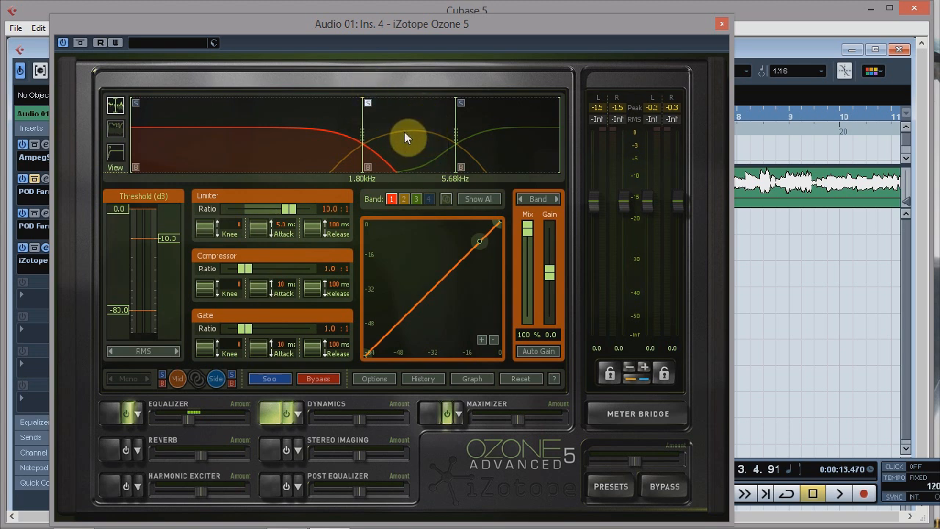
click(841, 495)
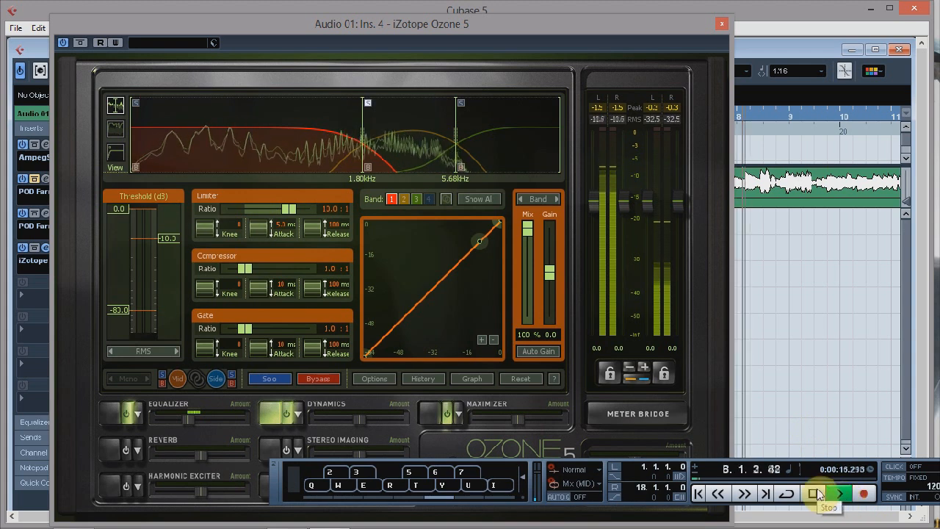
click(815, 494)
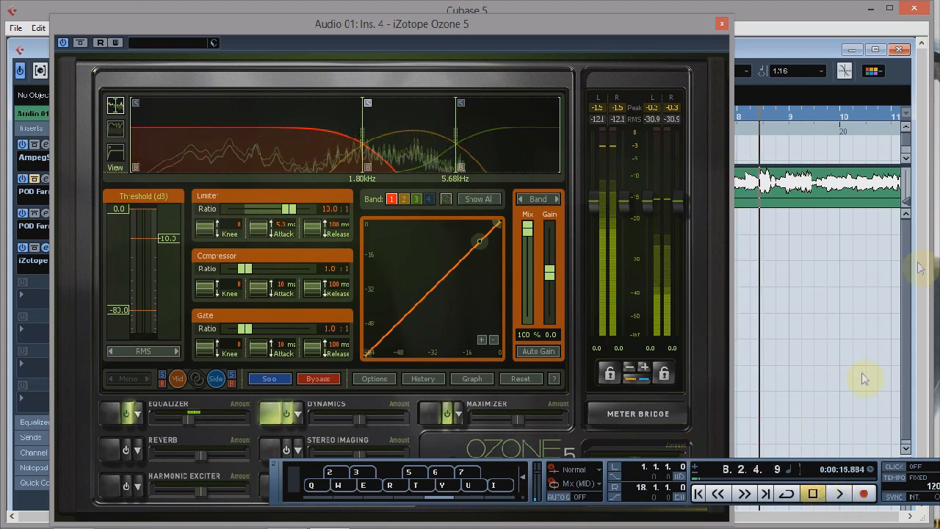
- Unsolo the middle Dynamics band and play the bass briefly with all bands audible before stopping
click(367, 105)
click(840, 494)
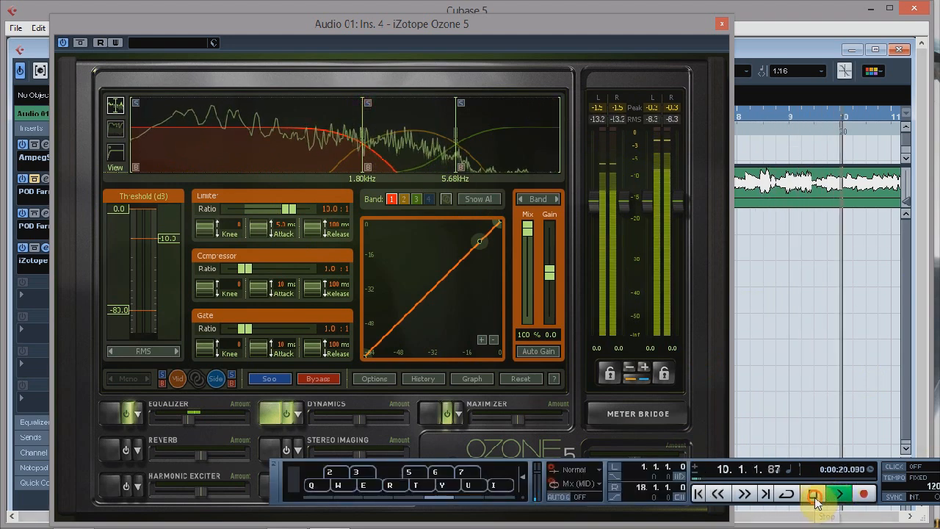
click(814, 495)
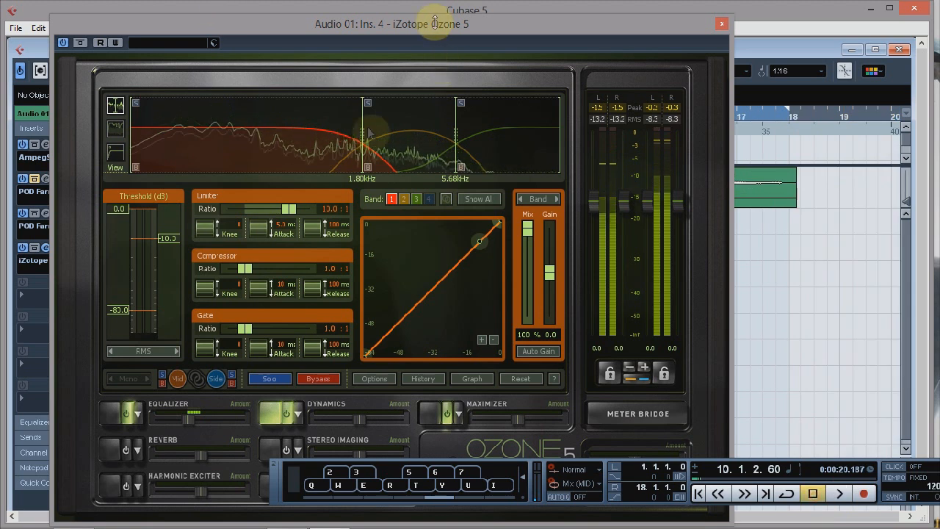
- Toggle the lowest band's solo and compare the Dynamics settings of bands 1 and 2, ending on band 2
click(136, 104)
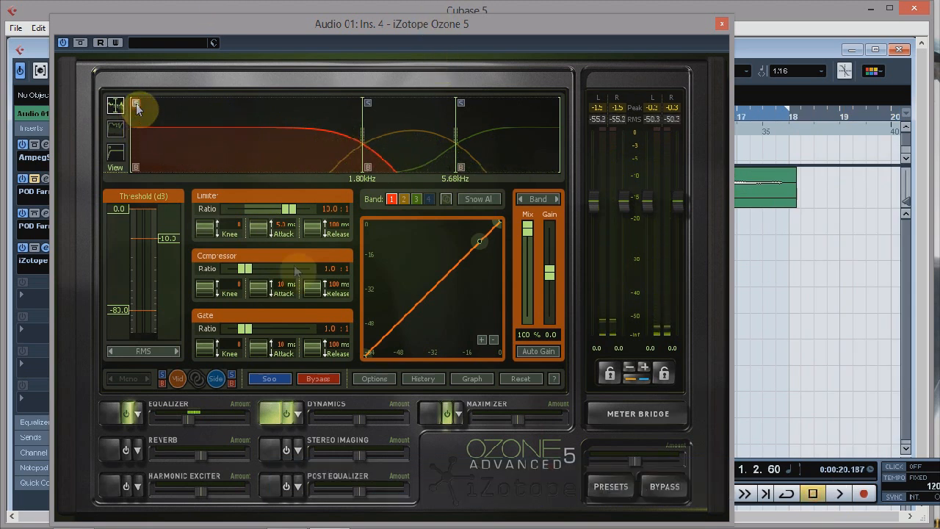
click(403, 199)
click(393, 199)
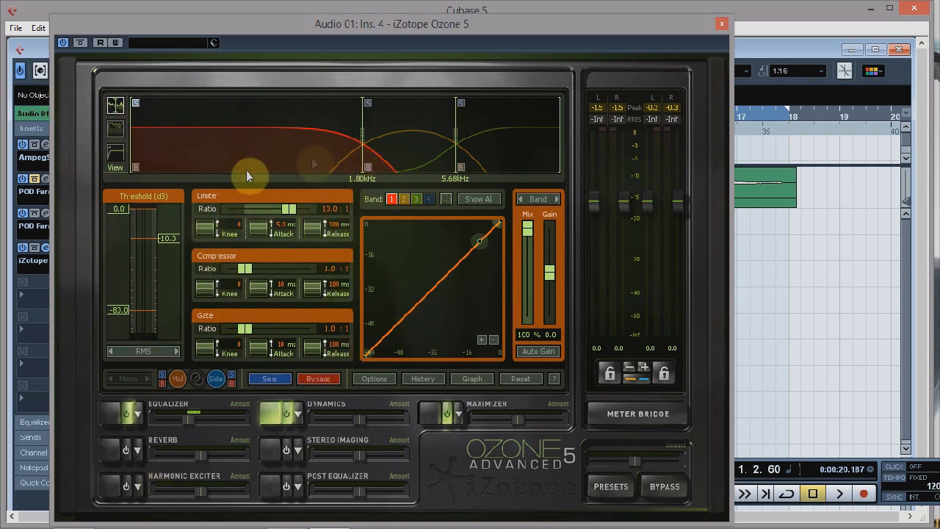
click(404, 199)
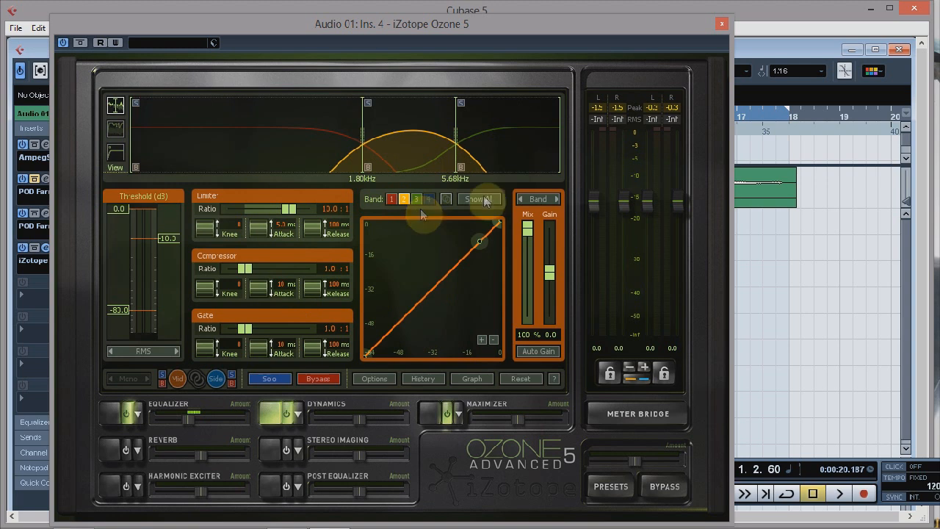
- Browse the Dynamics Presets list and close it without loading a preset
click(300, 417)
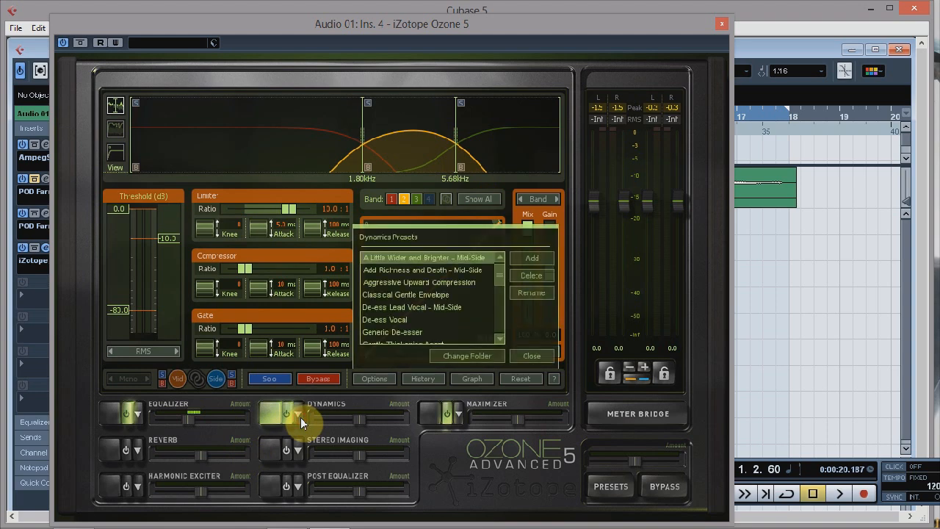
scroll(421, 275, down, 8)
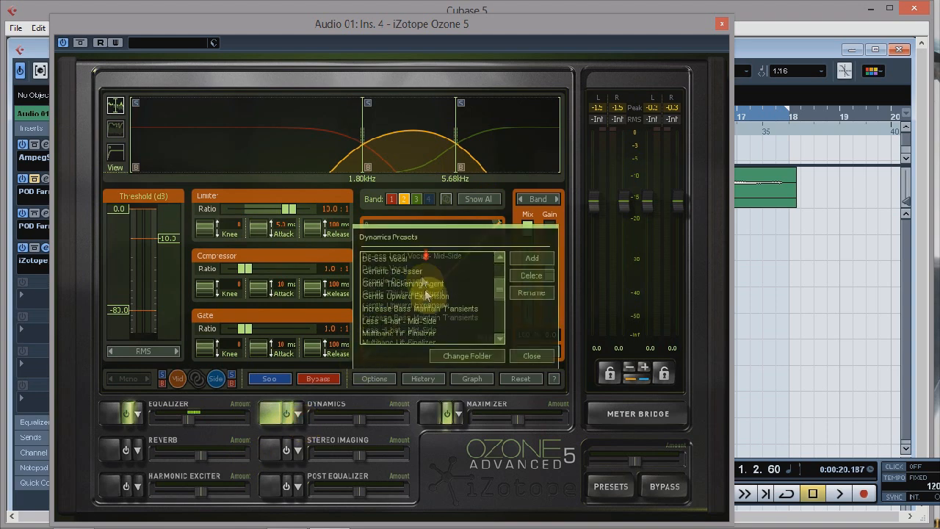
scroll(428, 315, up, 8)
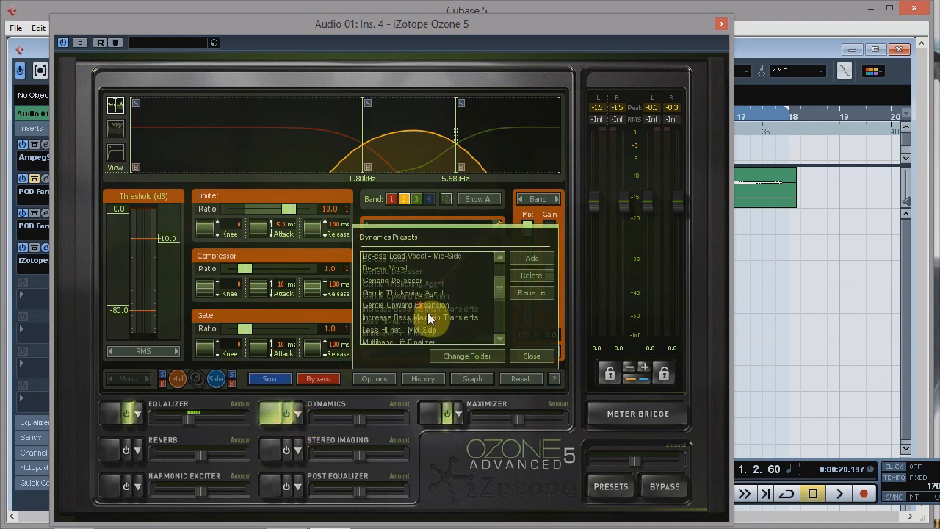
click(542, 357)
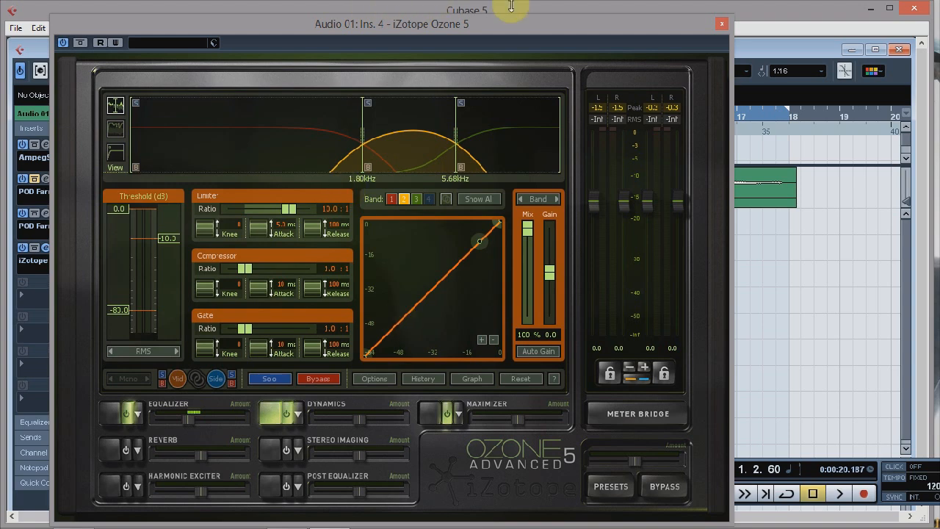
- Close the Ozone 5 editor and look through the effects available for Audio 01's fifth insert slot without choosing one
click(723, 25)
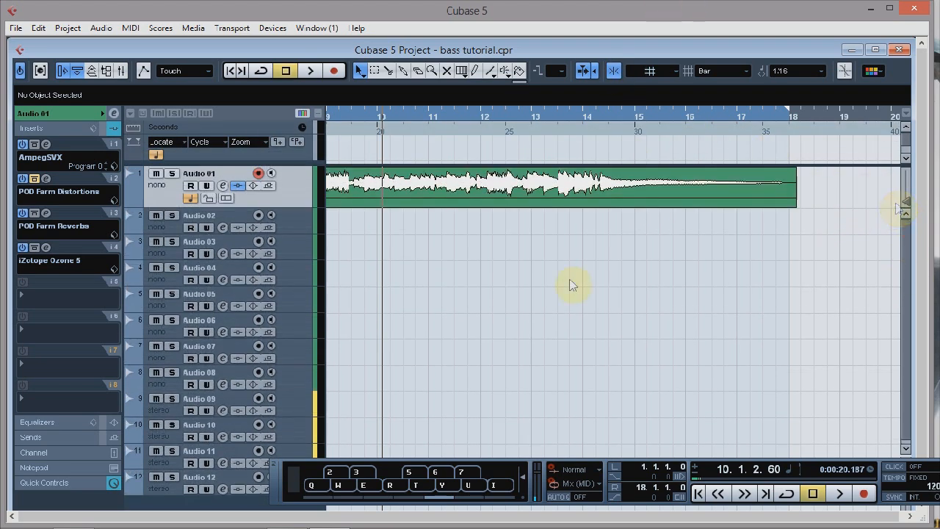
click(39, 298)
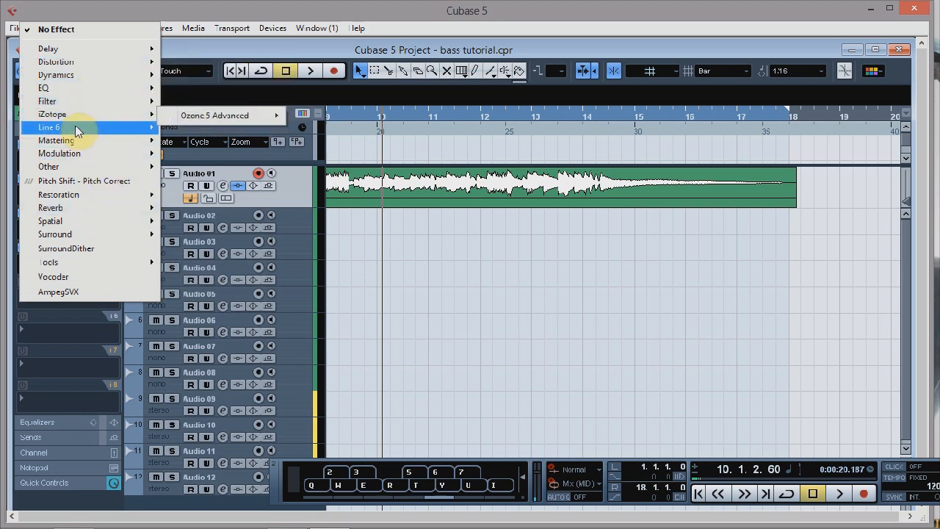
mouse_move(88, 264)
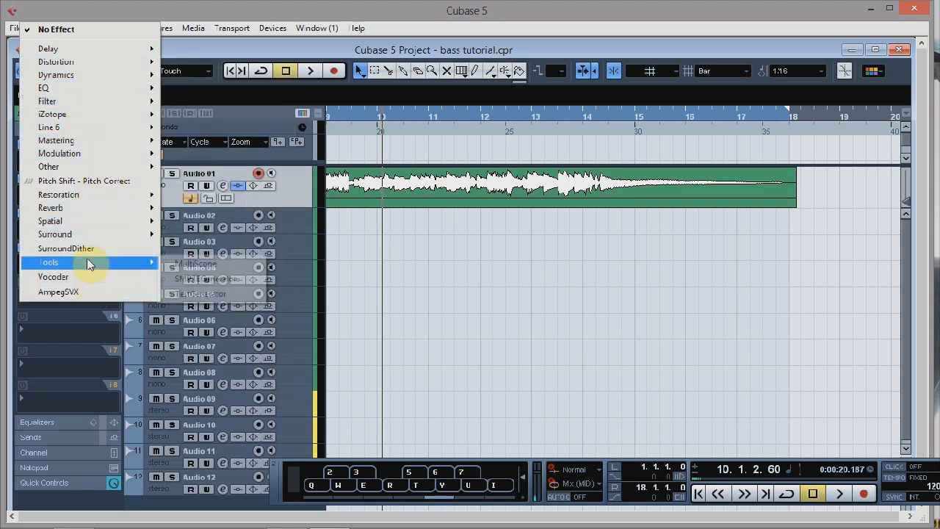
click(192, 6)
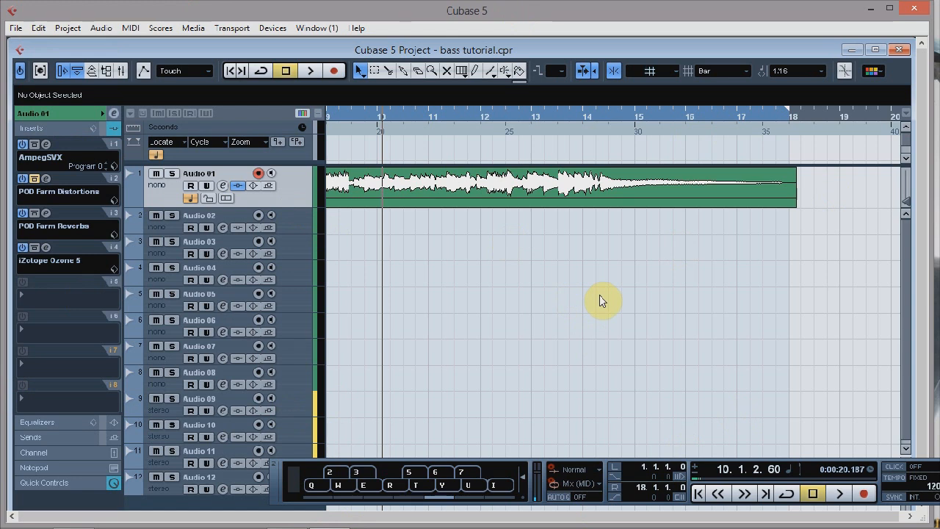
- Close Cubase 5 without saving the bass tutorial.cpr project
drag(722, 254, 11, 308)
mouse_move(586, 314)
mouse_down()
mouse_move(542, 179)
mouse_move(560, 314)
mouse_up()
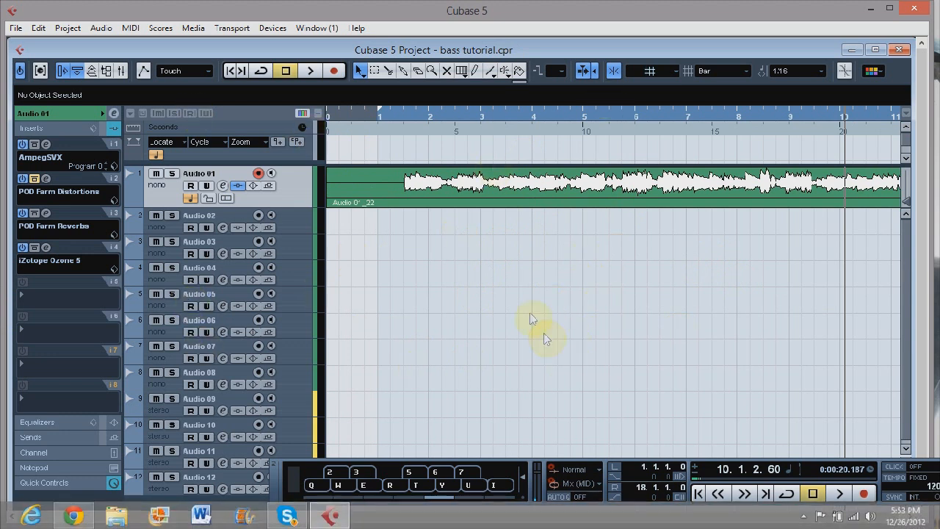
click(911, 9)
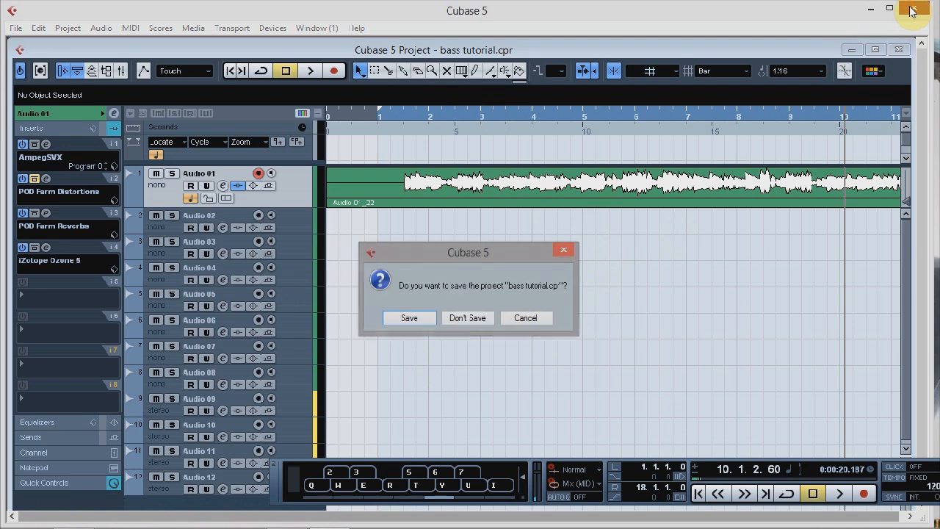
click(457, 317)
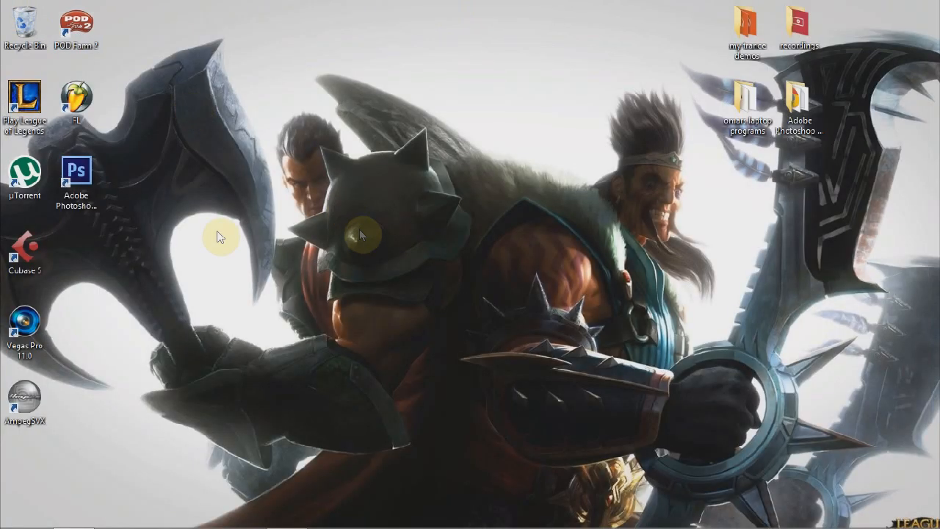
- Launch FL Studio from its desktop shortcut
drag(223, 100, 3, 129)
click(80, 103)
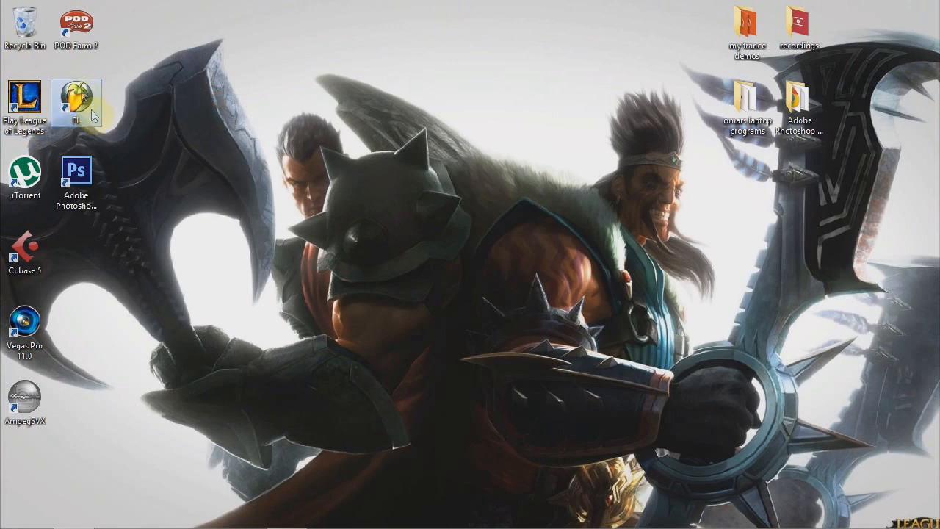
double_click(81, 108)
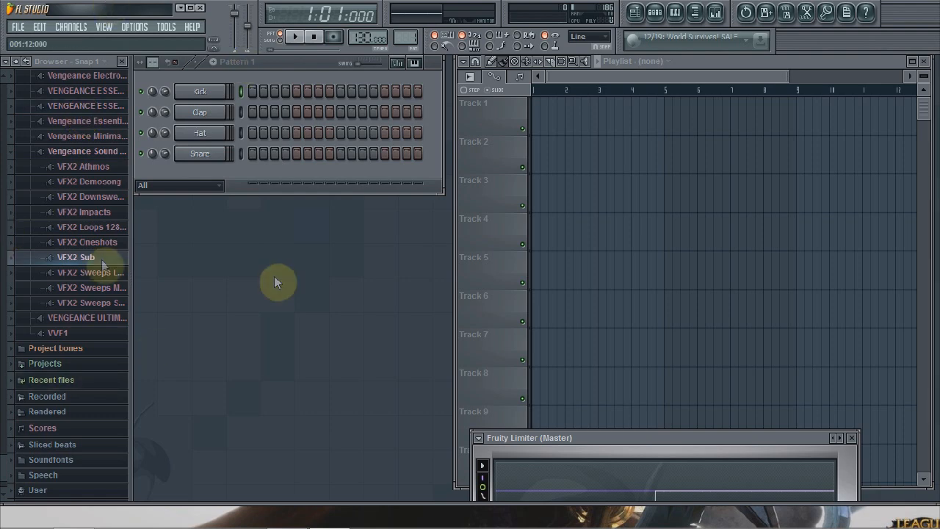
- Insert a Nexus generator channel above the Kick channel
right_click(204, 110)
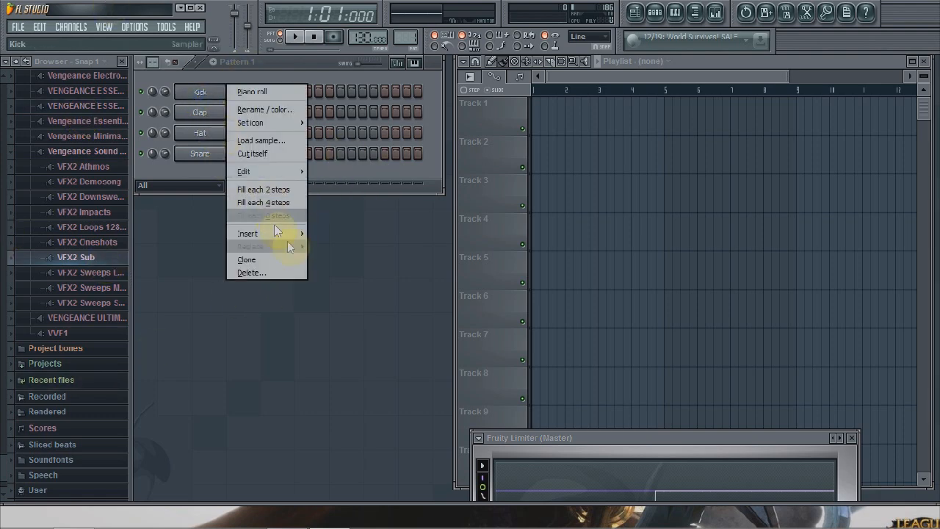
mouse_move(292, 233)
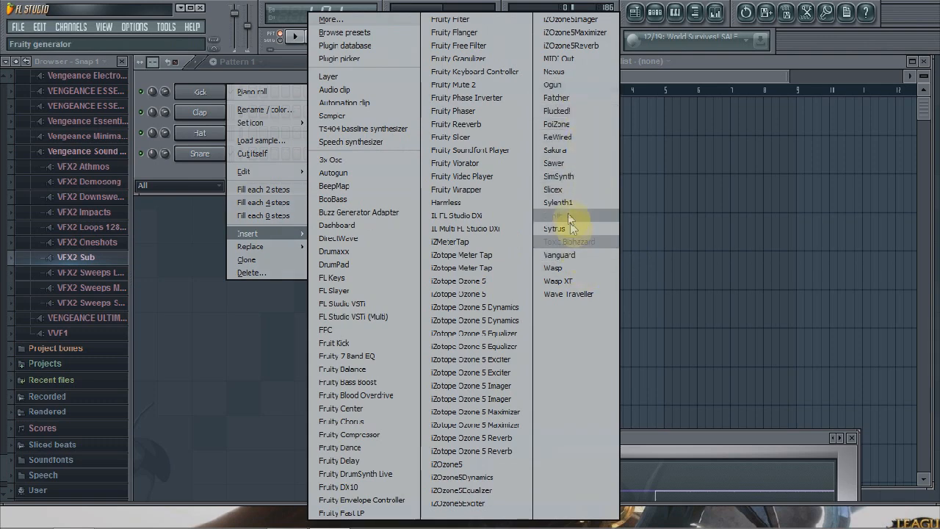
click(563, 68)
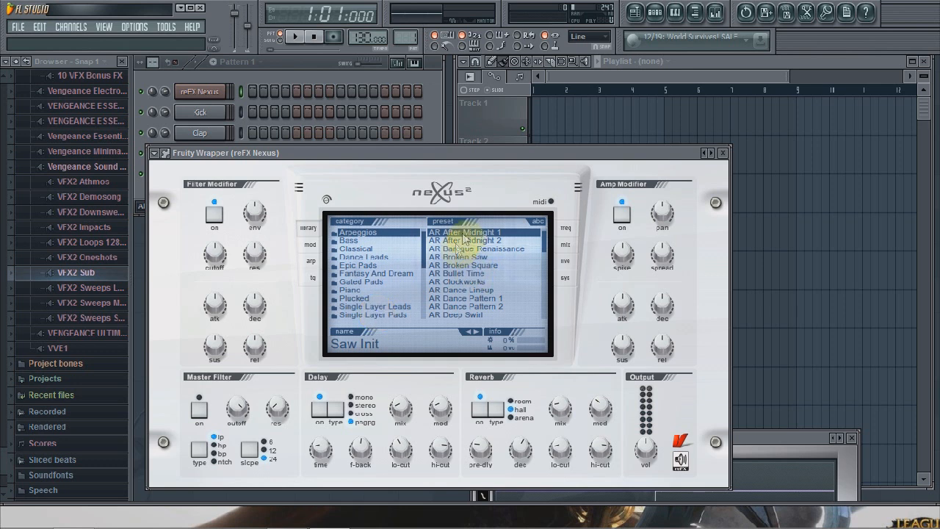
- Load the Epic Pads presets PD Airwave TranceSaws 1 and PD Calm down in Nexus, playing notes to audition each
click(364, 257)
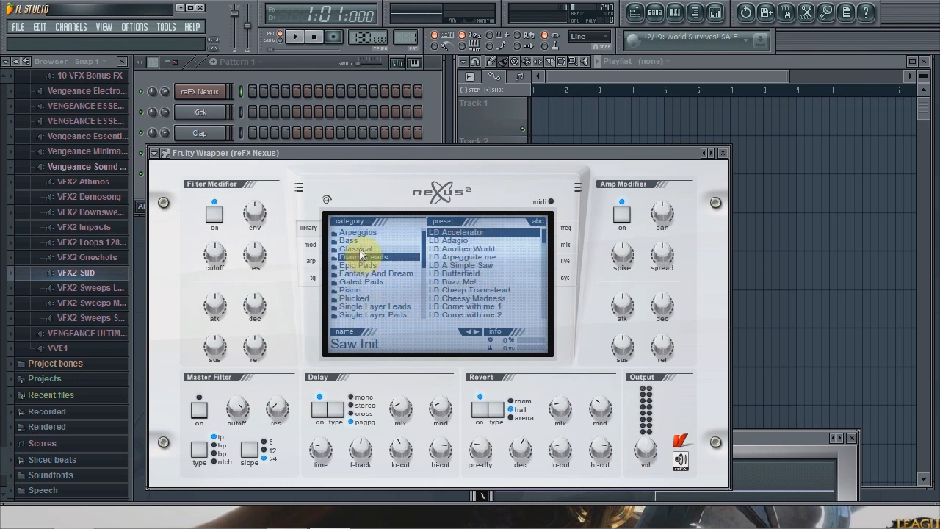
click(364, 265)
click(481, 232)
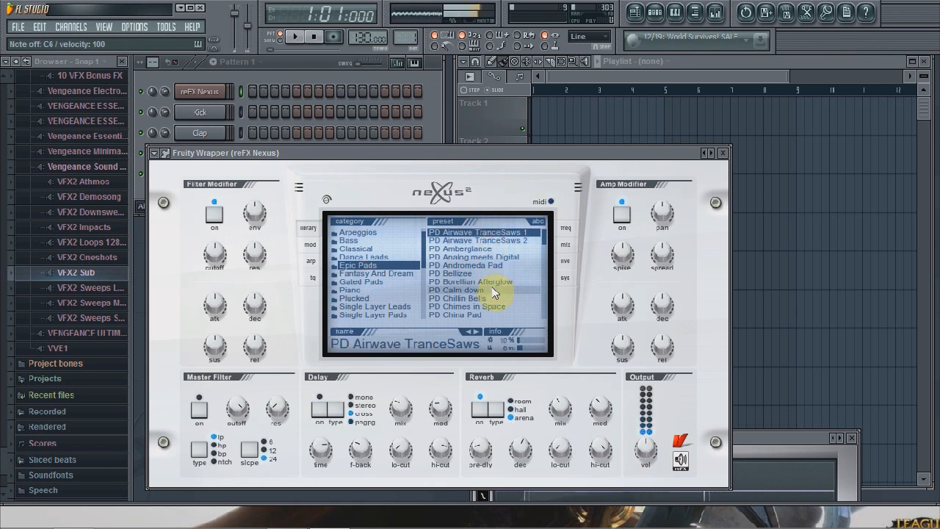
key(m)
key(q)
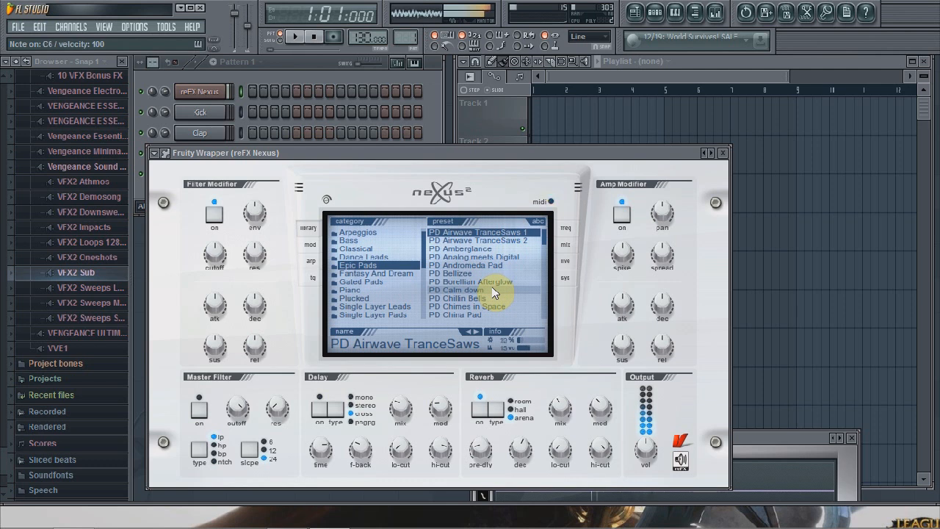
click(492, 292)
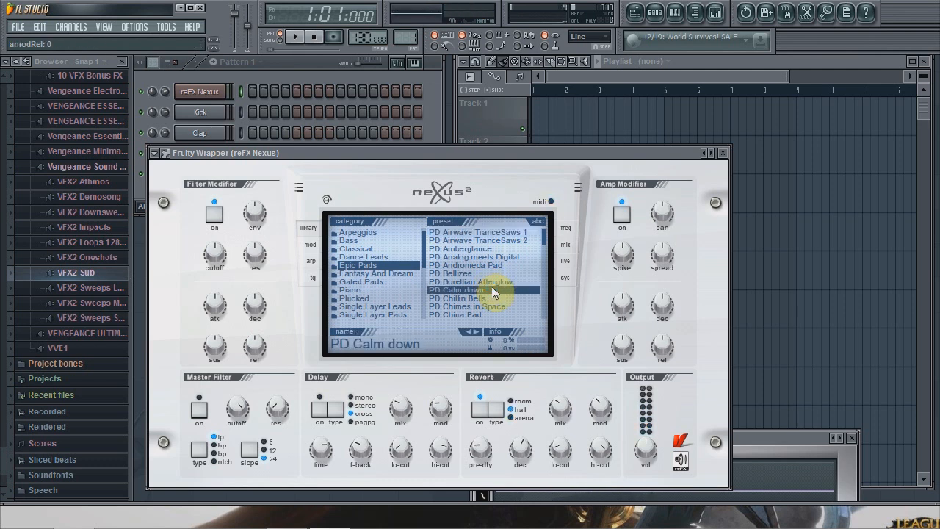
key(q)
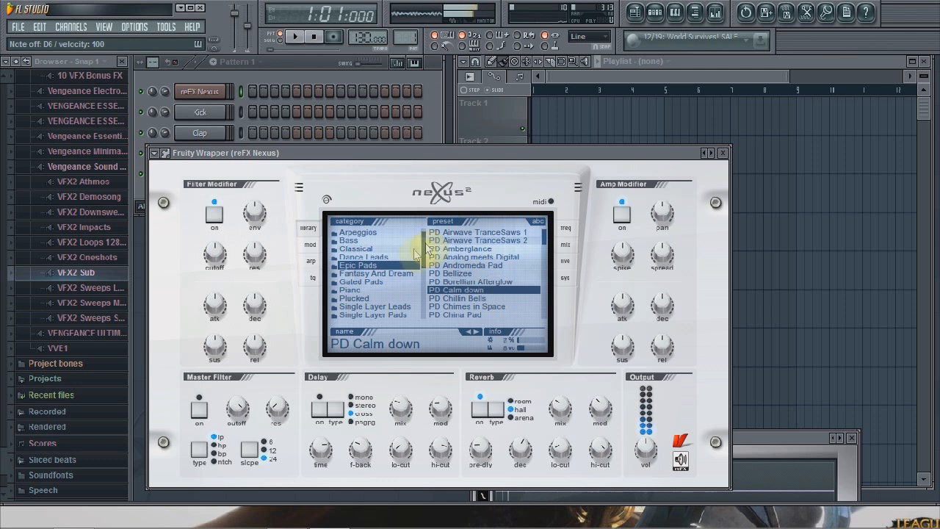
- Load the Piano preset PN Arena Ambience in Nexus and close the plug-in's window
click(378, 291)
click(437, 232)
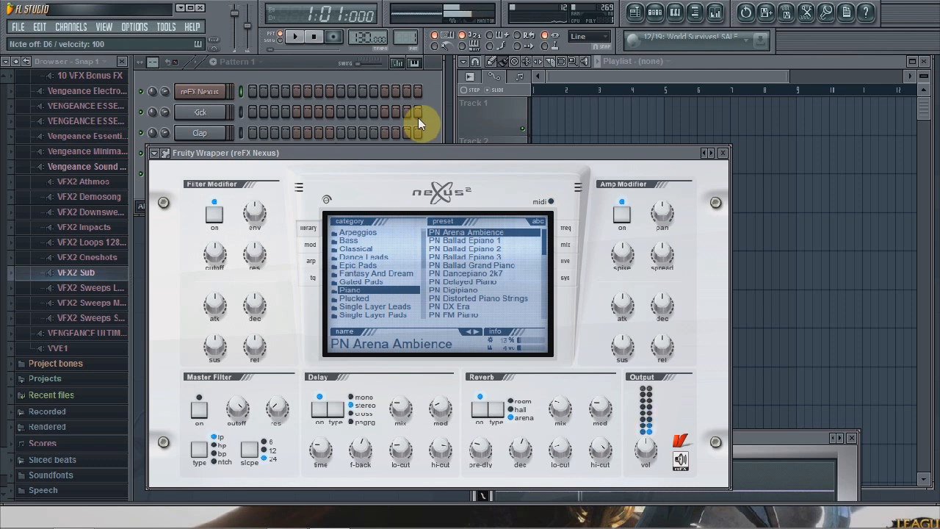
click(725, 154)
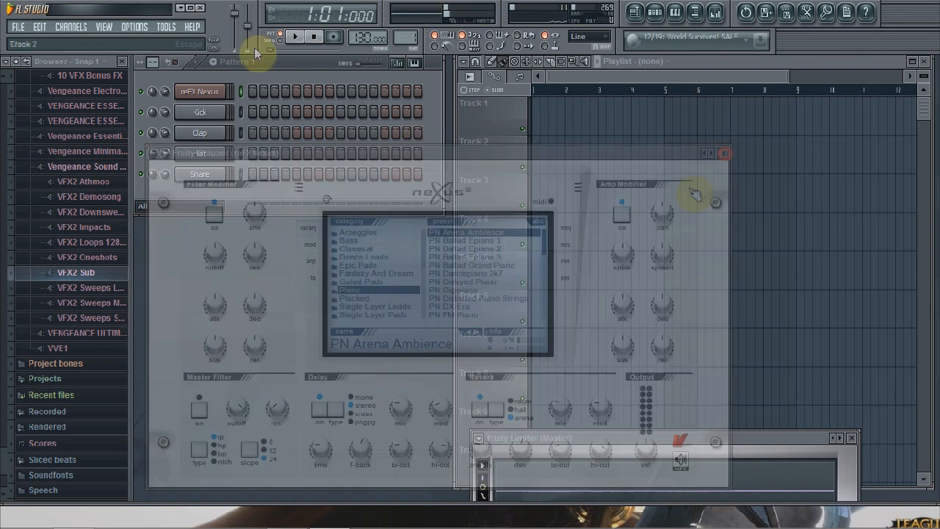
- Close FL Studio from its Windows taskbar entry and return to the desktop
mouse_move(158, 517)
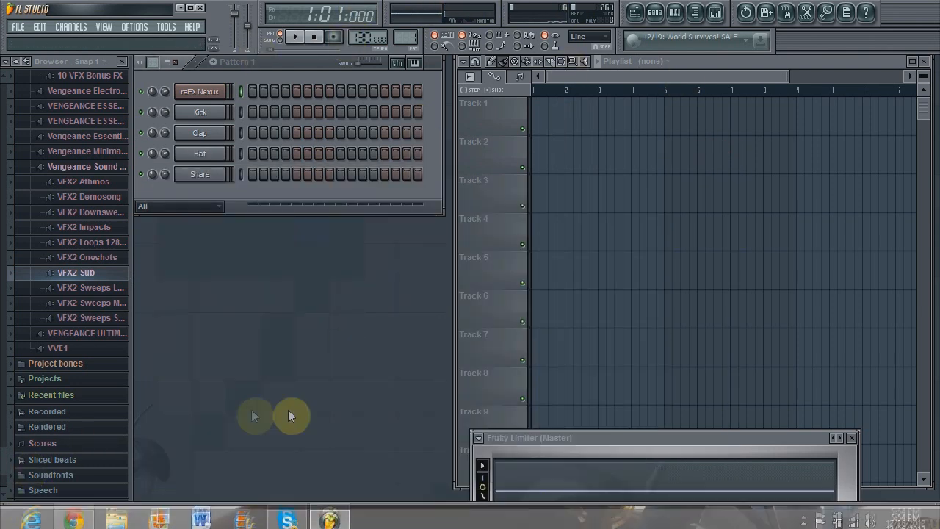
right_click(329, 518)
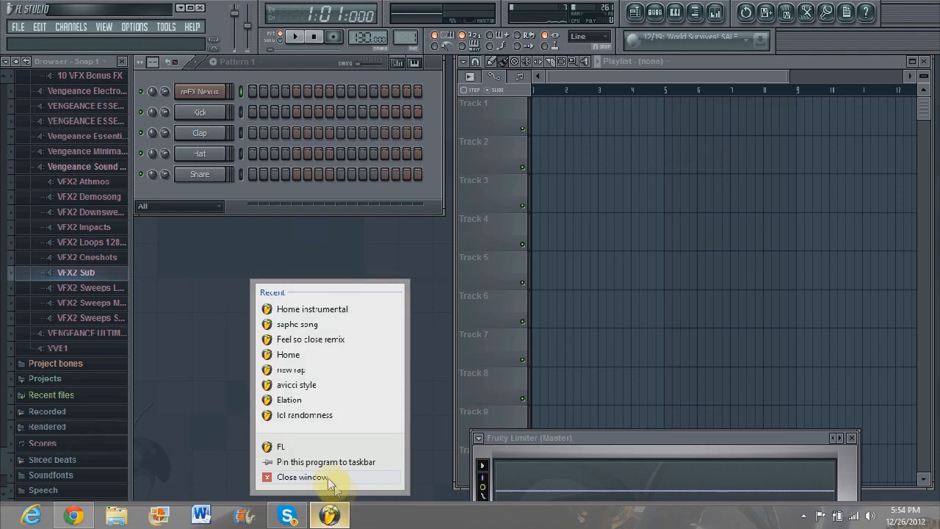
click(331, 476)
click(491, 305)
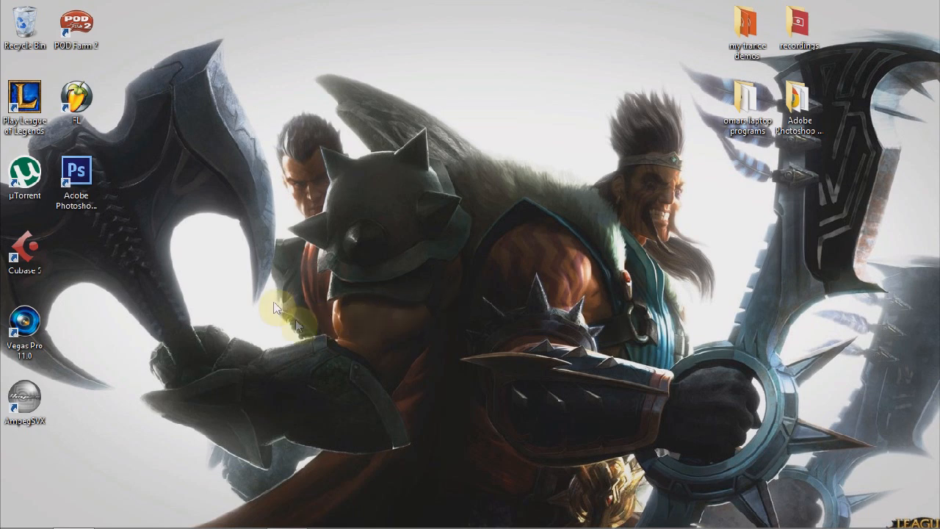
drag(112, 295, 6, 366)
drag(122, 330, 2, 357)
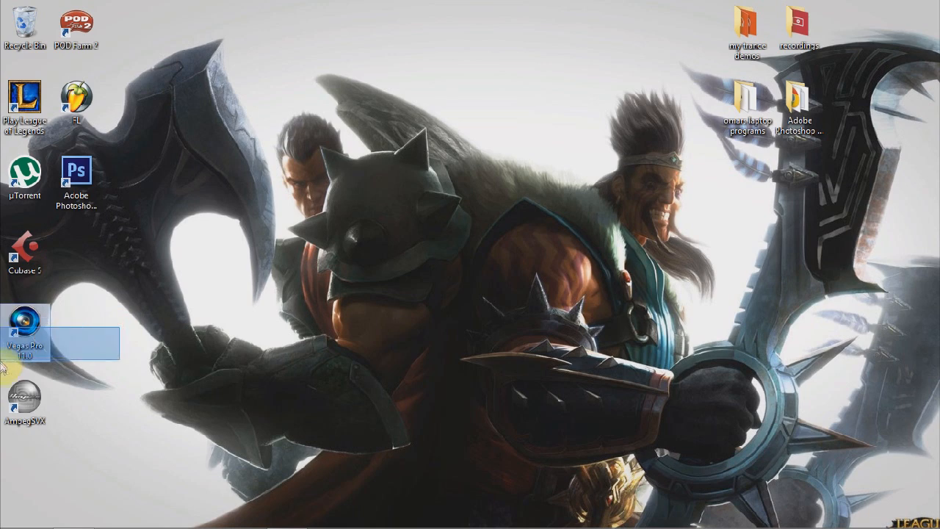
drag(91, 301, 3, 376)
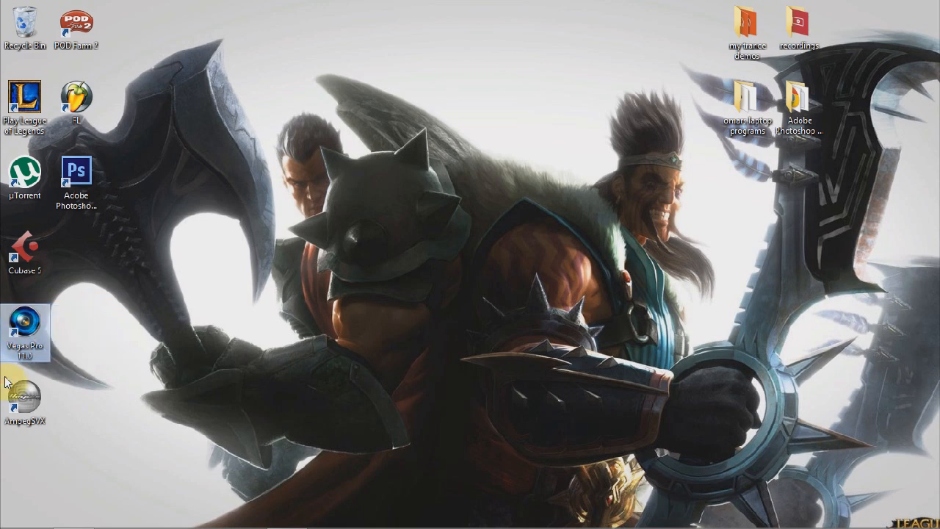
click(341, 321)
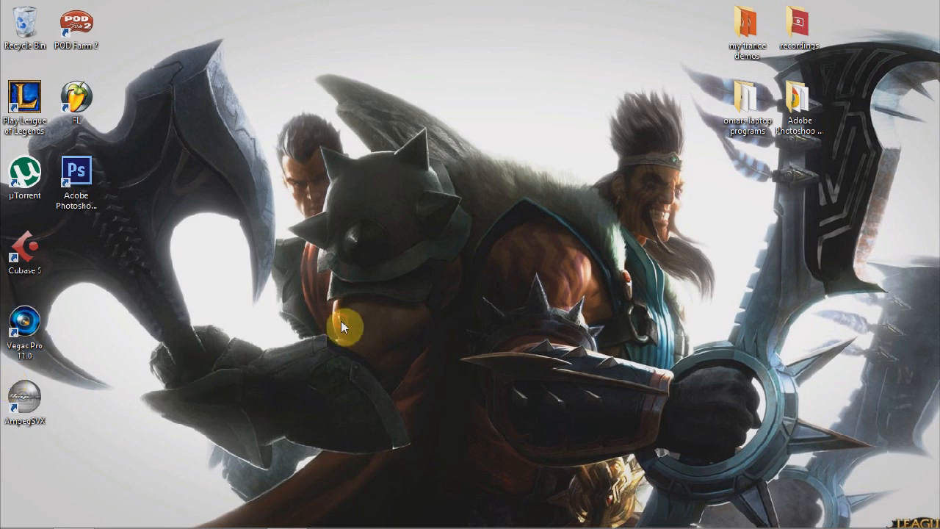